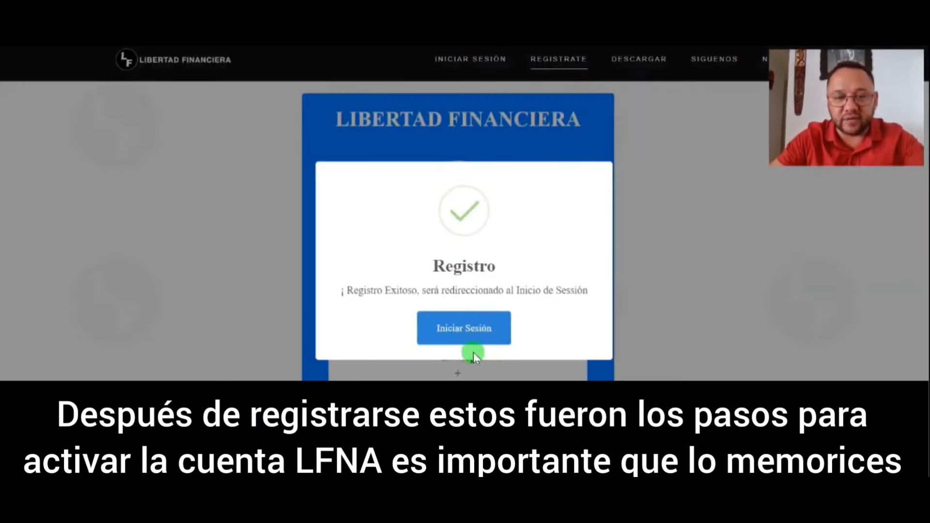
Go to the login page and sign in with the saved account e-mail from autofill
left_click(464, 329)
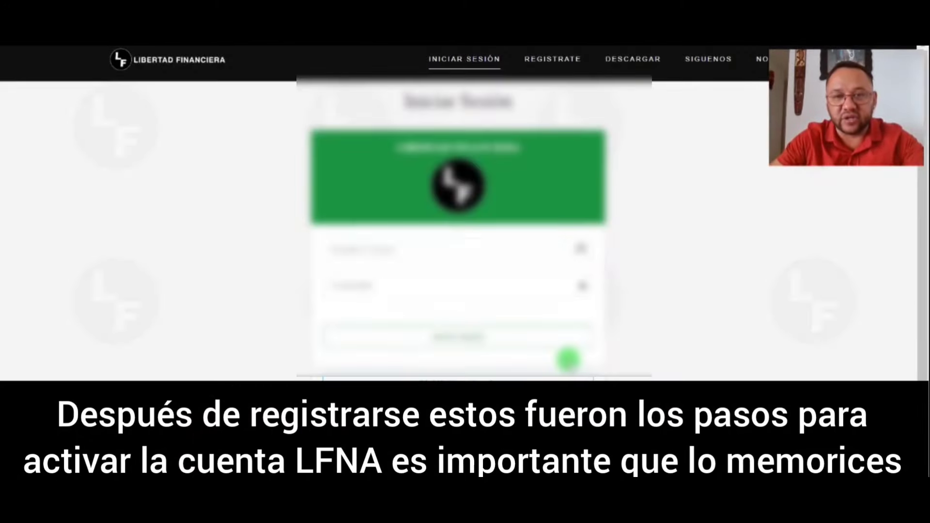
left_click(478, 295)
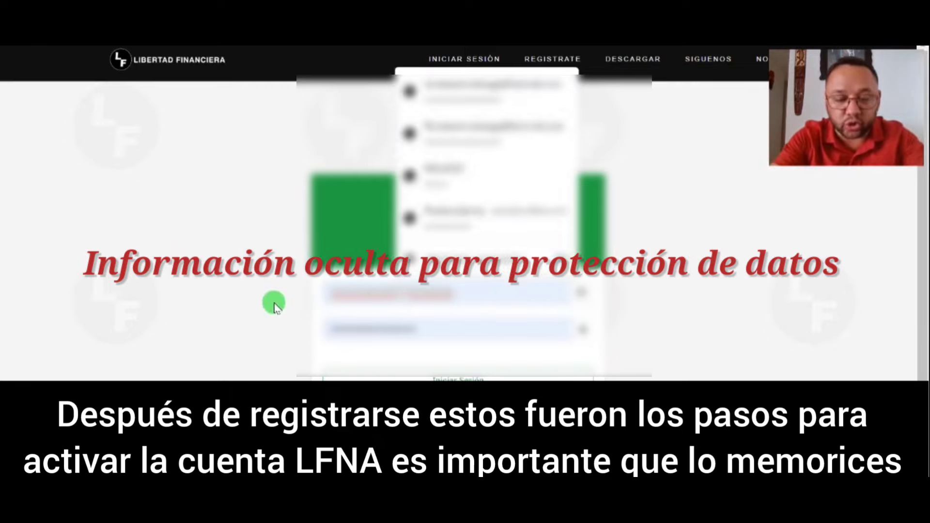
left_click(273, 305)
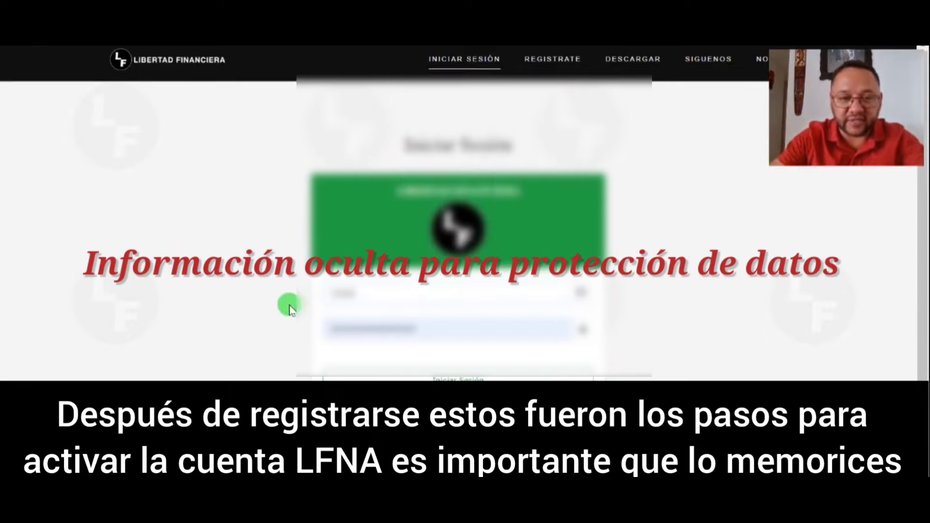
left_click(351, 310)
left_click(279, 331)
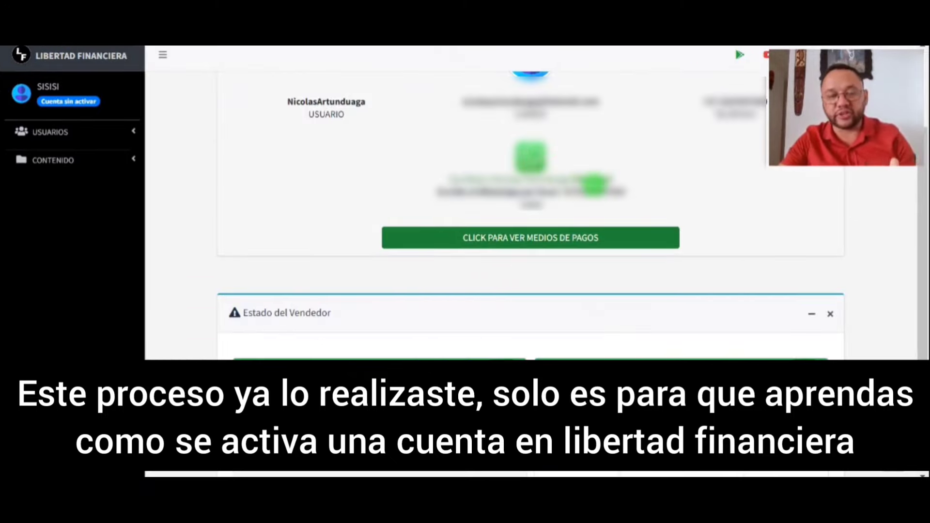
Review the Estado del Vendedor panel, then open the Pago Mensual page via ACTIVAR CUENTA
scroll(702, 326, "up", 3)
scroll(701, 326, "down", 1)
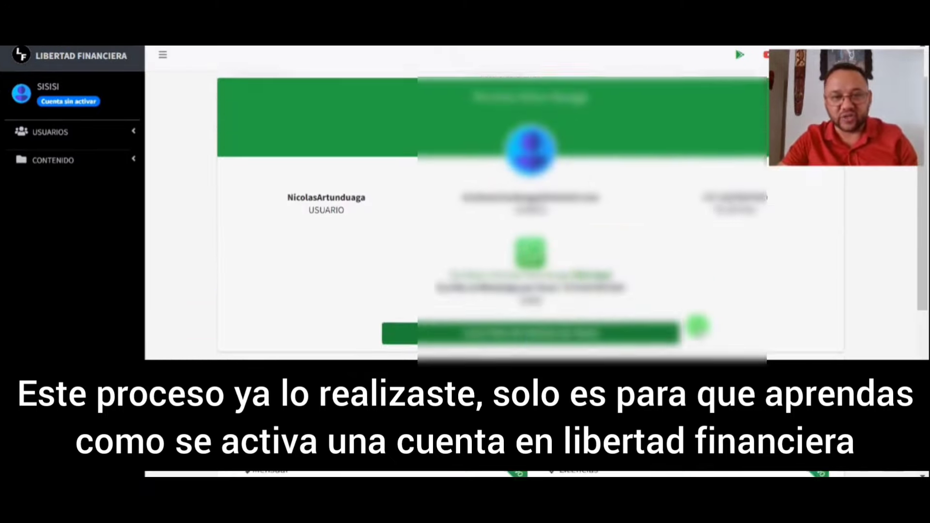
scroll(698, 326, "up", 1)
scroll(698, 326, "down", 4)
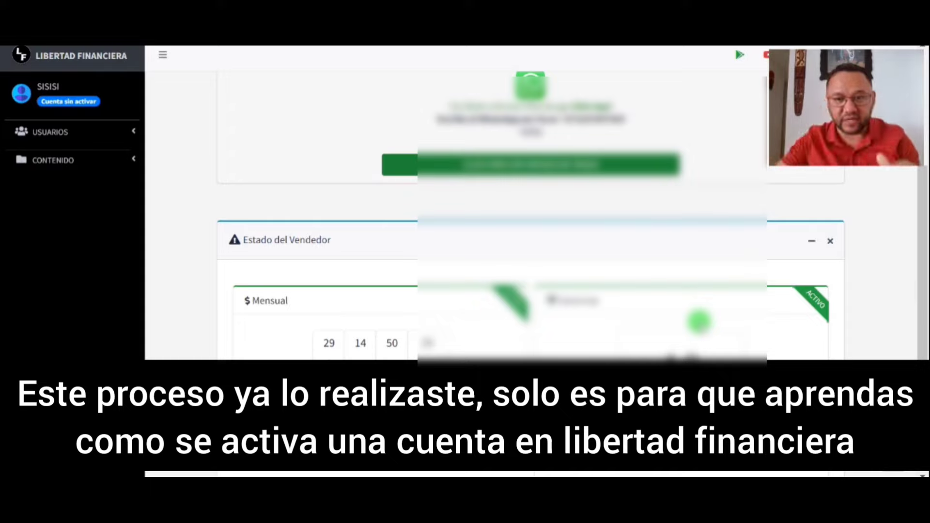
scroll(533, 218, "down", 3)
scroll(609, 283, "up", 5)
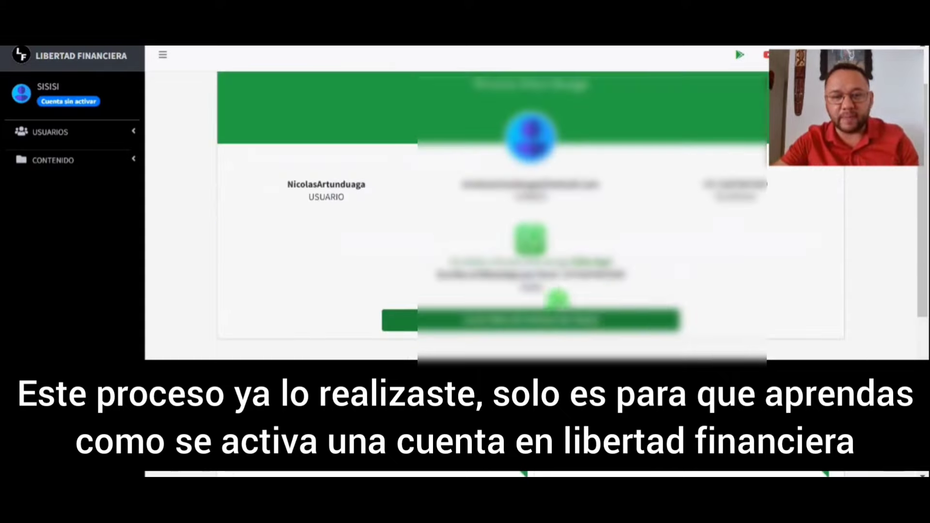
scroll(454, 300, "down", 3)
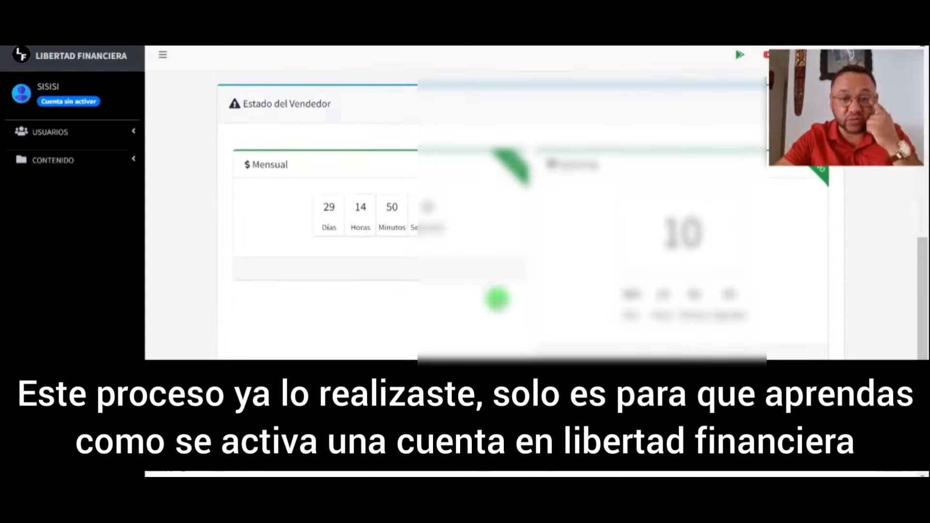
scroll(548, 338, "up", 3)
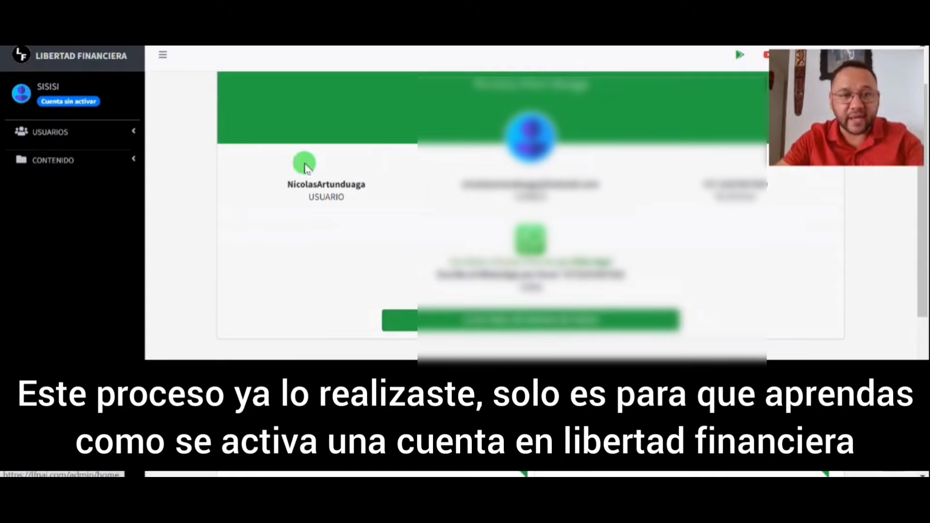
left_click(475, 322)
left_click(478, 340)
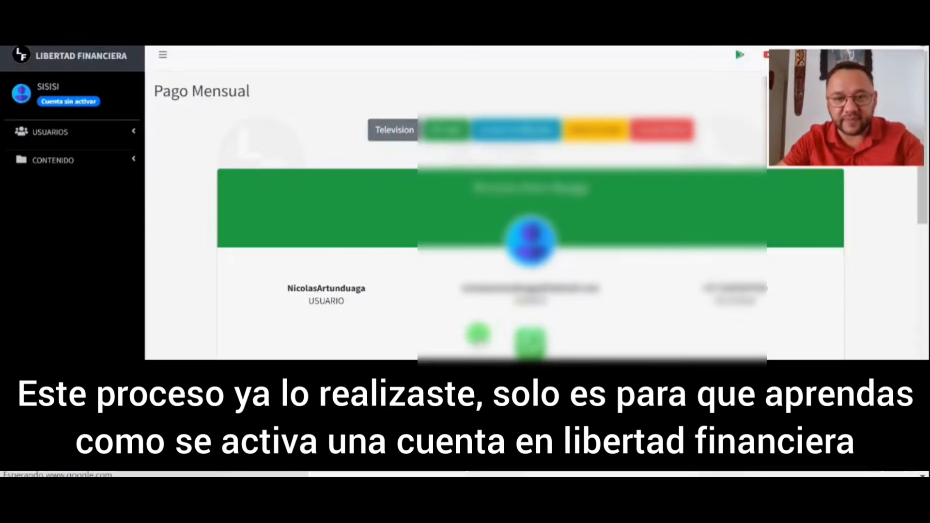
Attach the '2 COMO ACTIVAR' image as the monthly payment proof
scroll(431, 298, "down", 8)
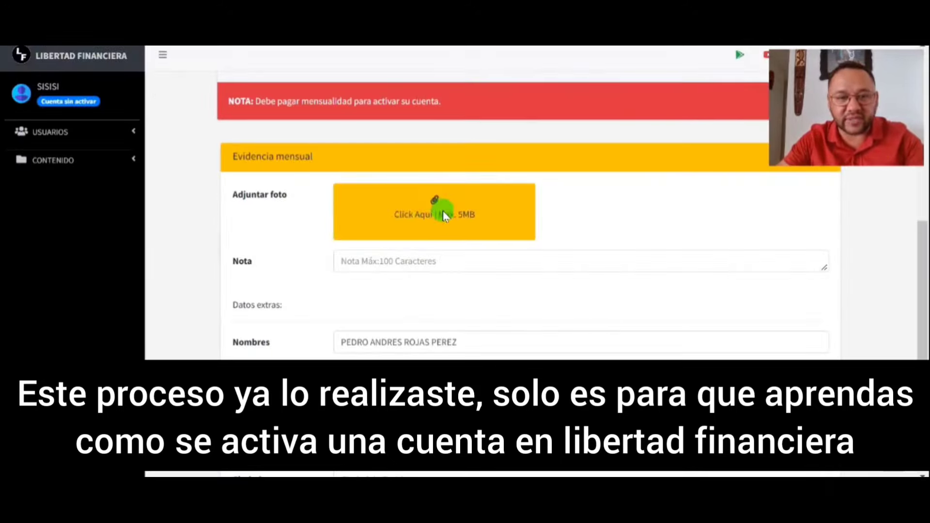
left_click(443, 207)
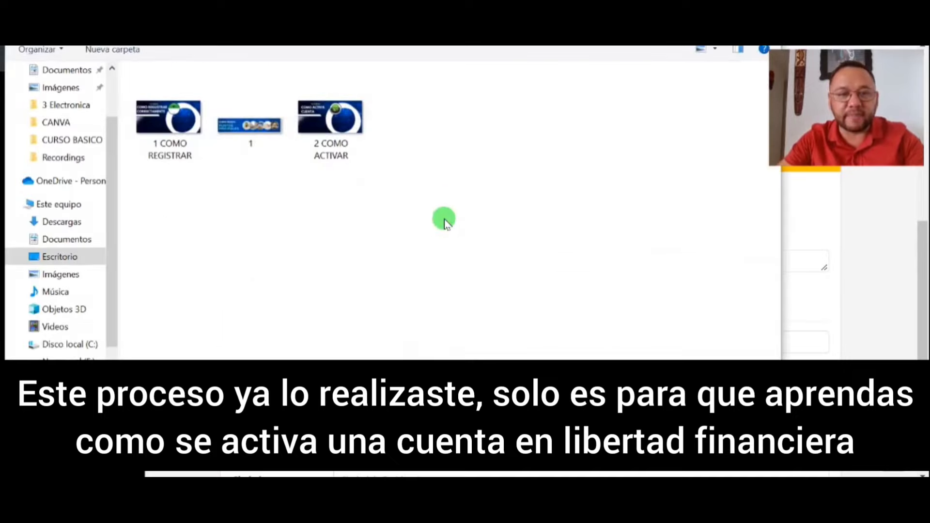
left_click(310, 117)
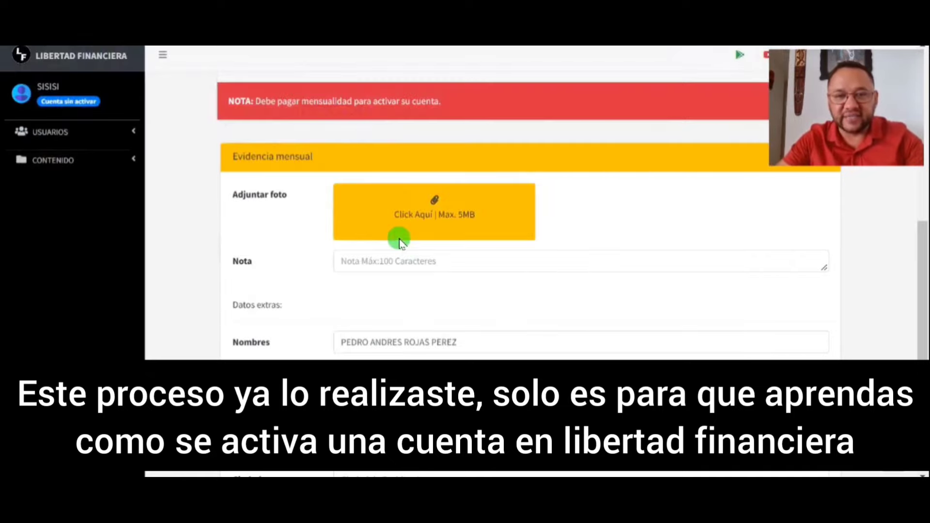
Enter the note PAGADO BANCOLOMBIA and send the payment evidence
left_click(424, 261)
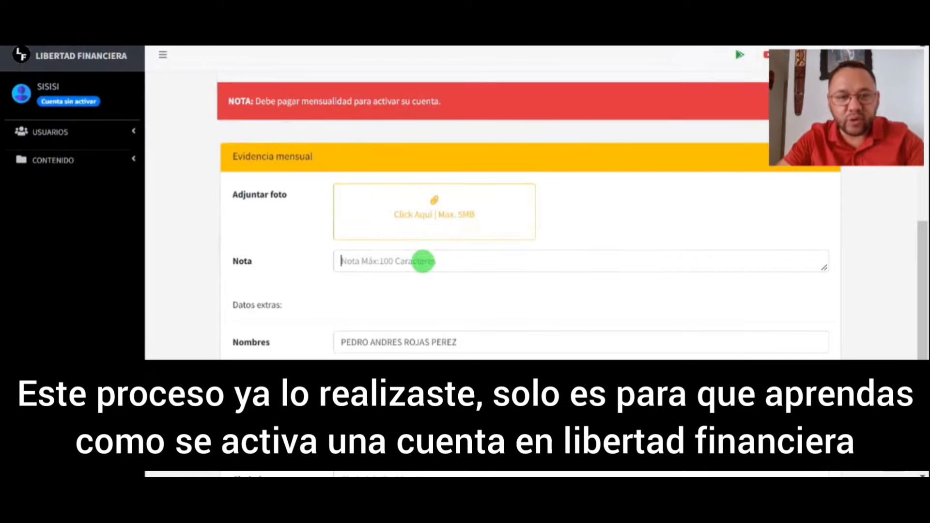
type("PAGAD")
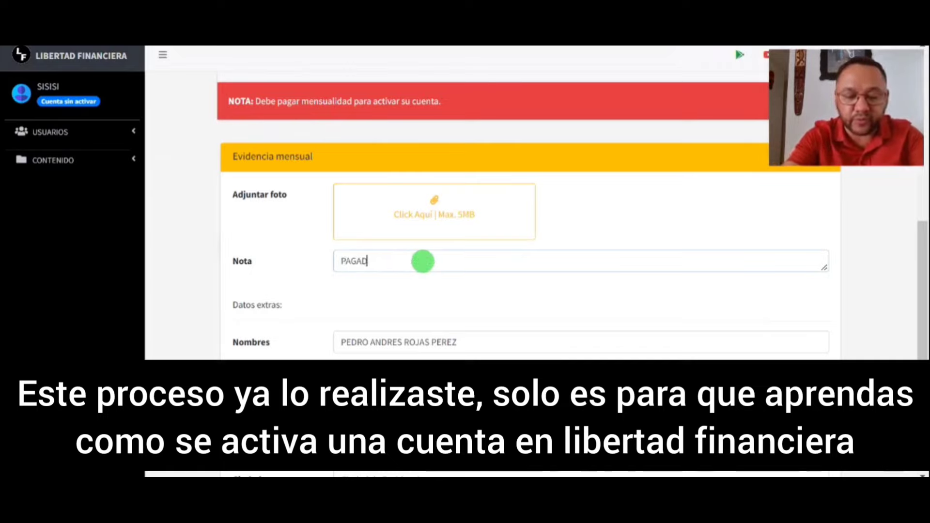
type("O BANV")
key("BackSpace")
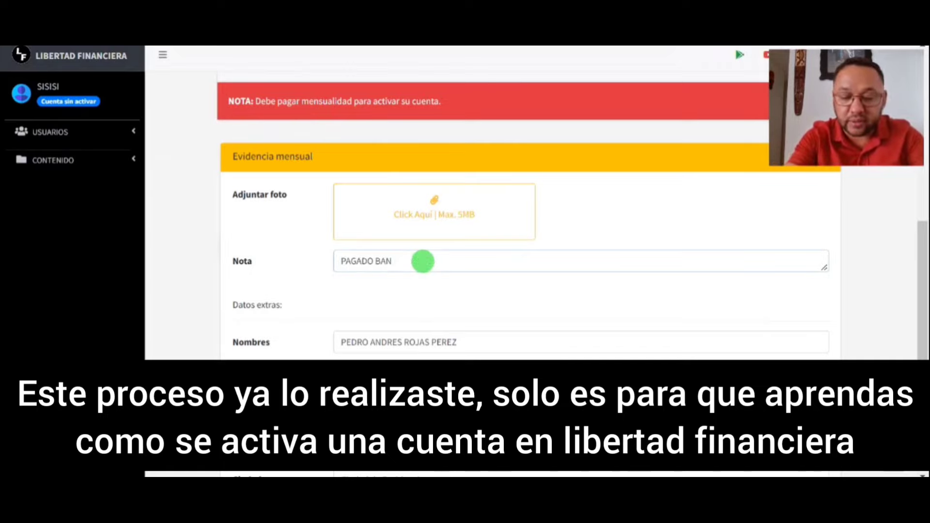
type("COLOMBIA")
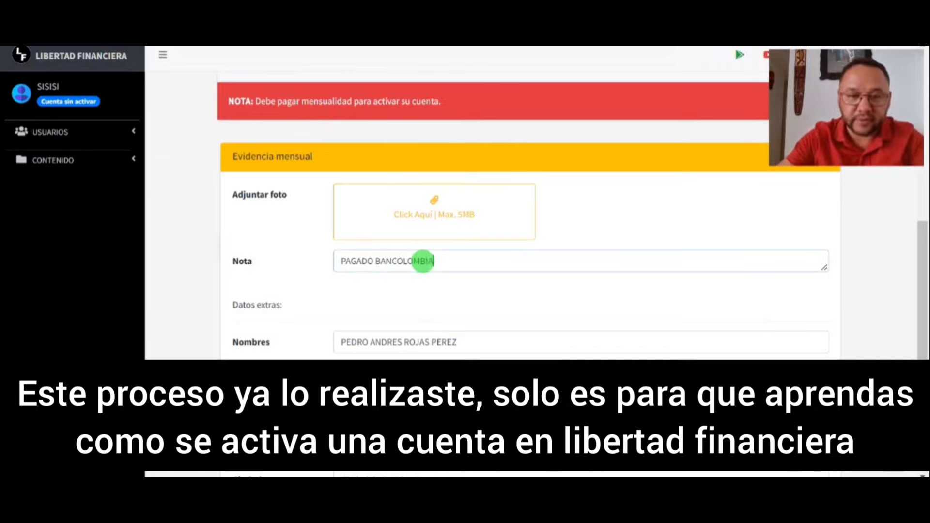
left_click(531, 358)
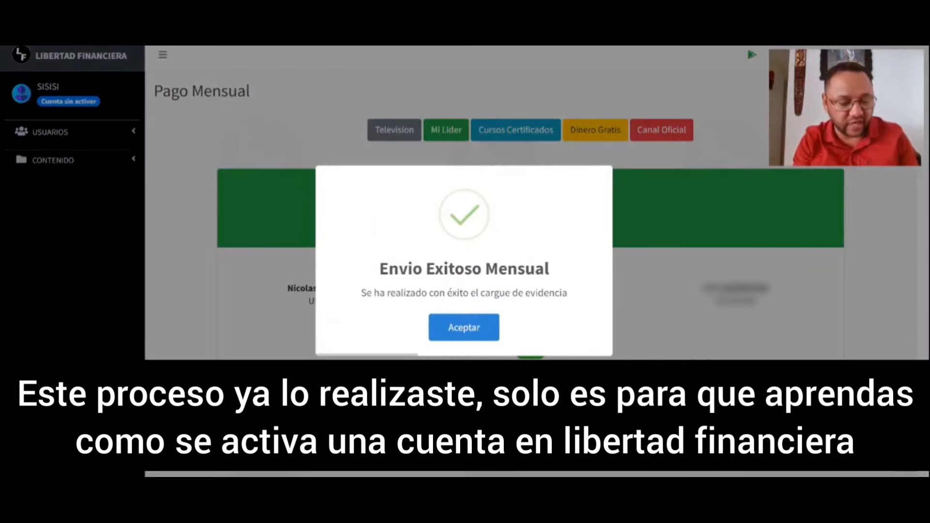
Dismiss the success message and log out via Cerrar Sesión in the SISISI menu
left_click(465, 322)
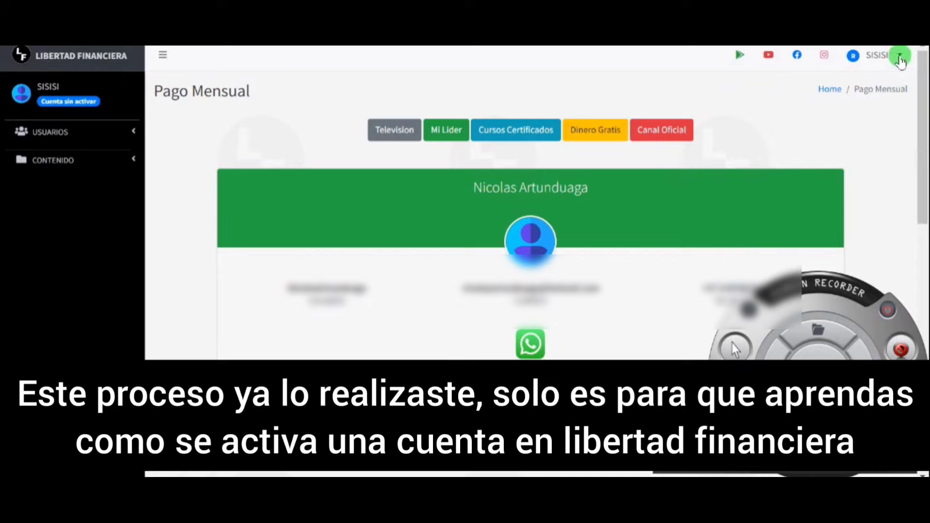
left_click(900, 58)
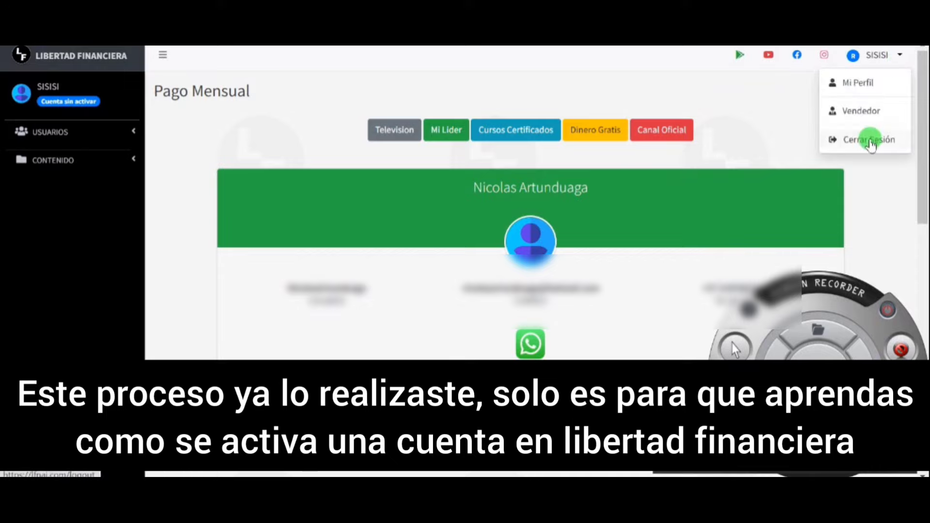
left_click(869, 141)
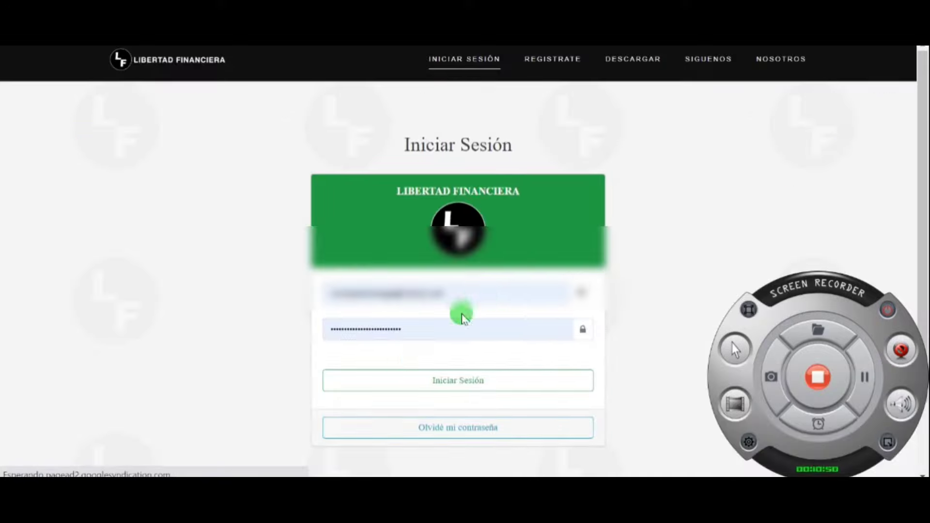
Sign in to the admin account and view the submitted payment evidence image
left_click(429, 378)
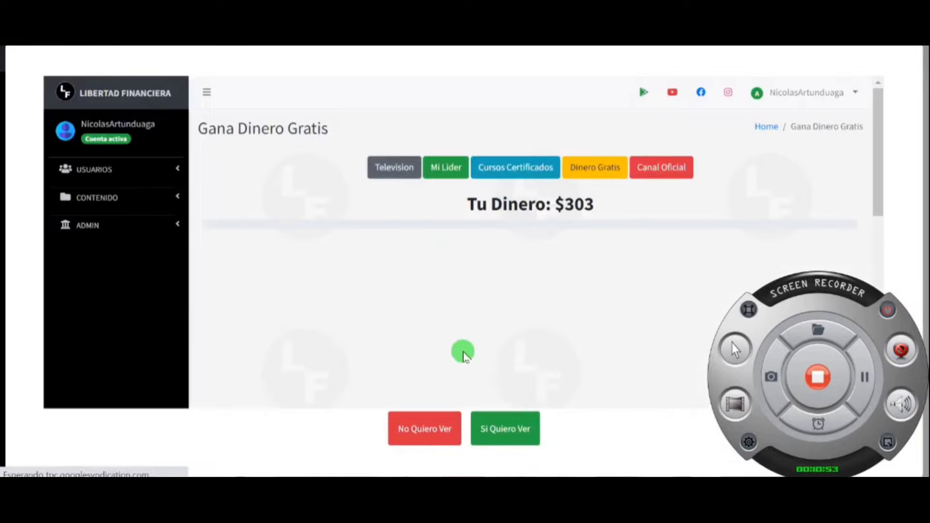
left_click(506, 429)
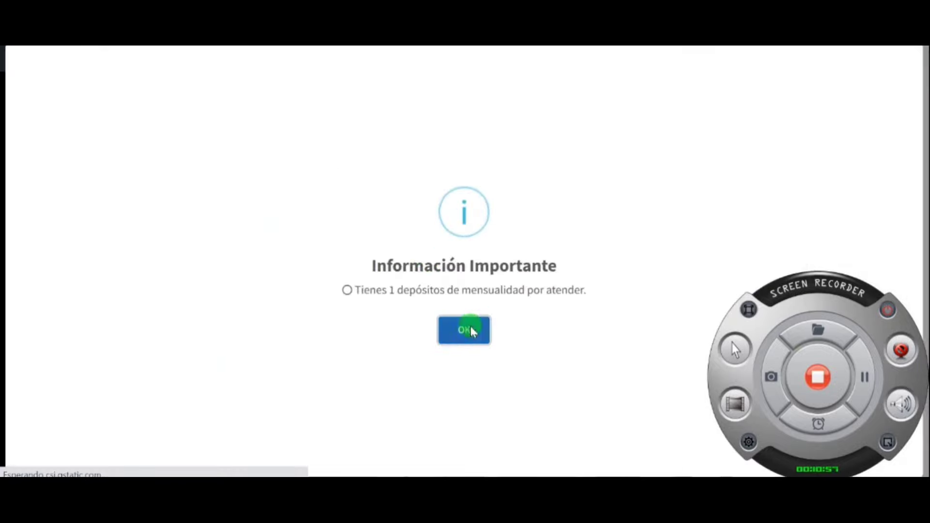
left_click(468, 328)
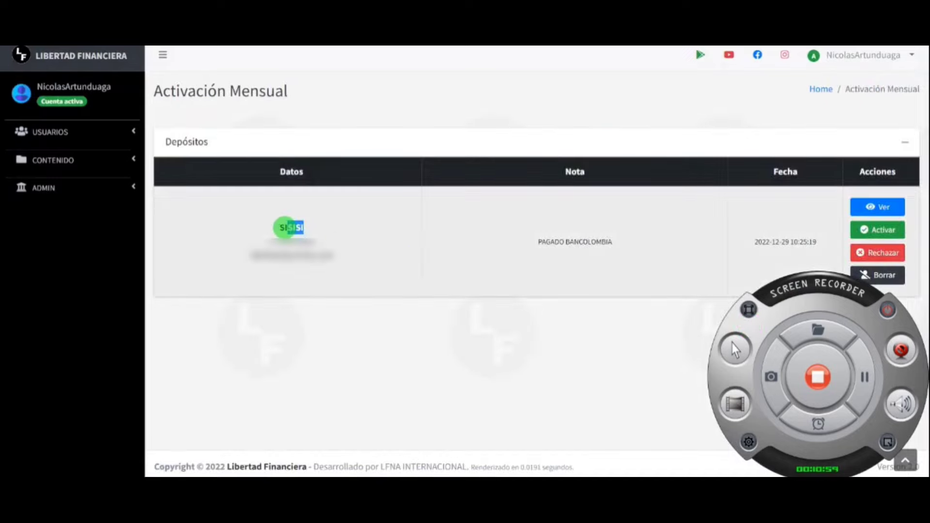
left_click(878, 207)
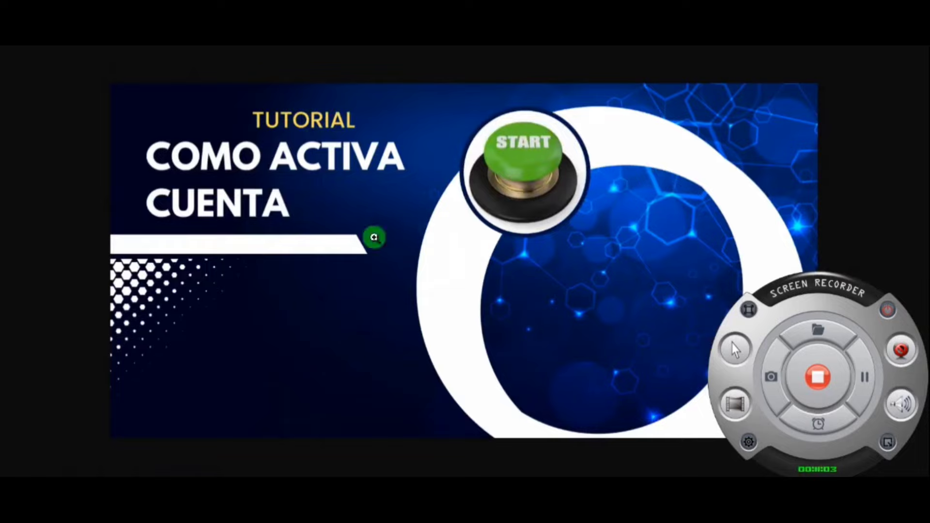
left_click(506, 199)
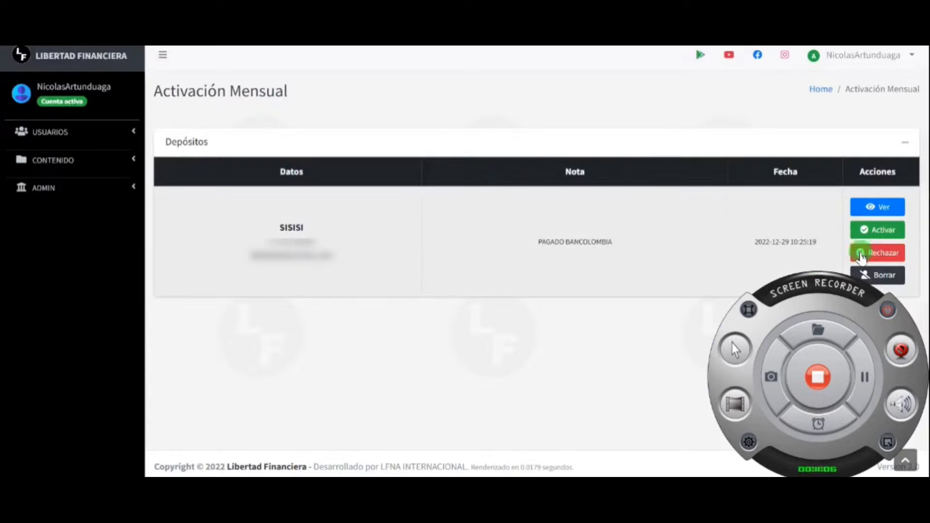
Approve the PAGADO BANCOLOMBIA deposit, then log out of the admin account
left_click(879, 229)
left_click(437, 326)
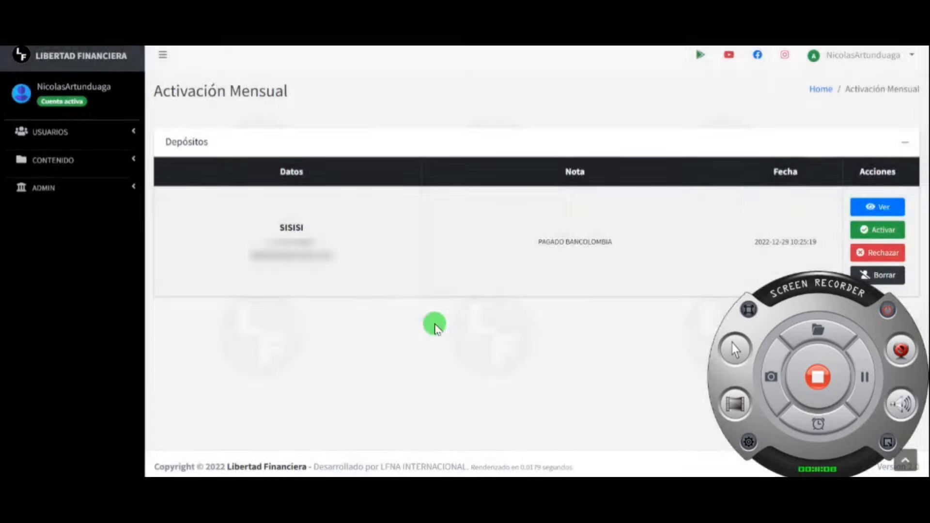
left_click(464, 327)
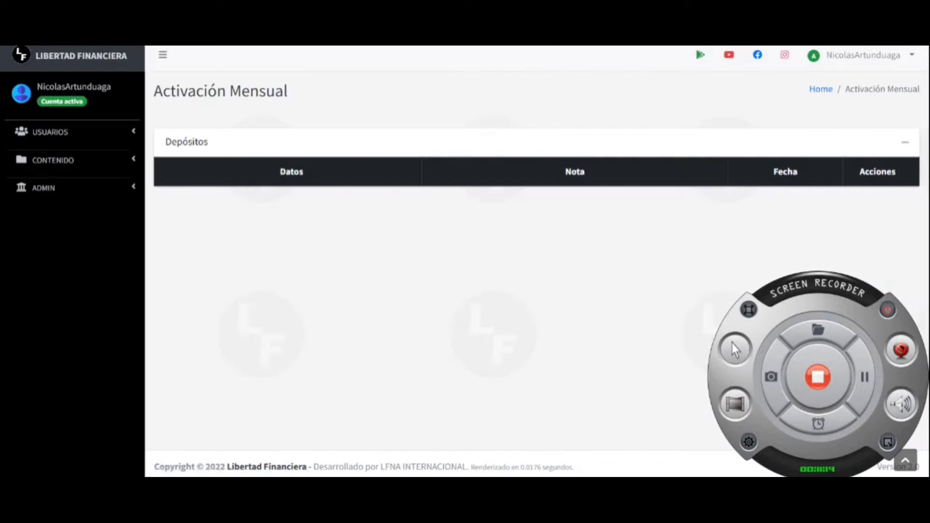
left_click(907, 55)
left_click(868, 137)
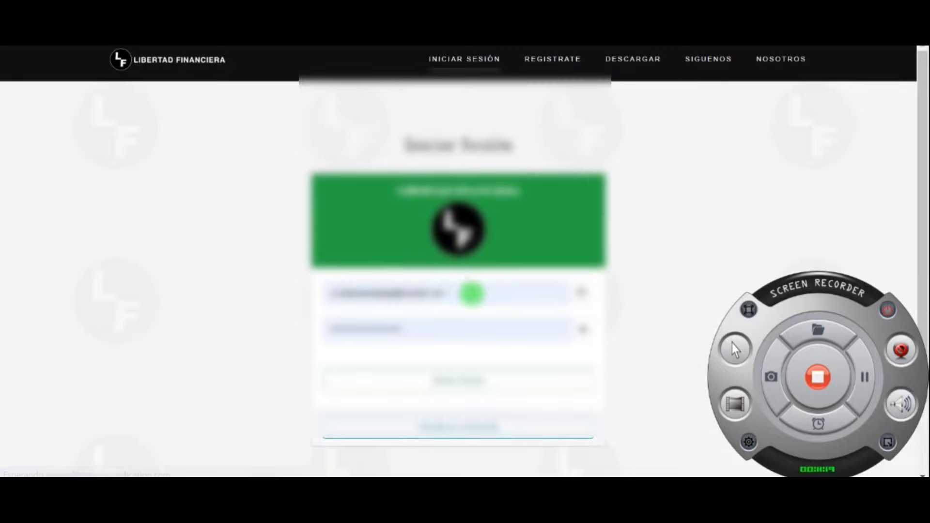
Sign in to the user account with the saved credentials, accepting Si Quiero Ver
left_click(473, 292)
type("lf")
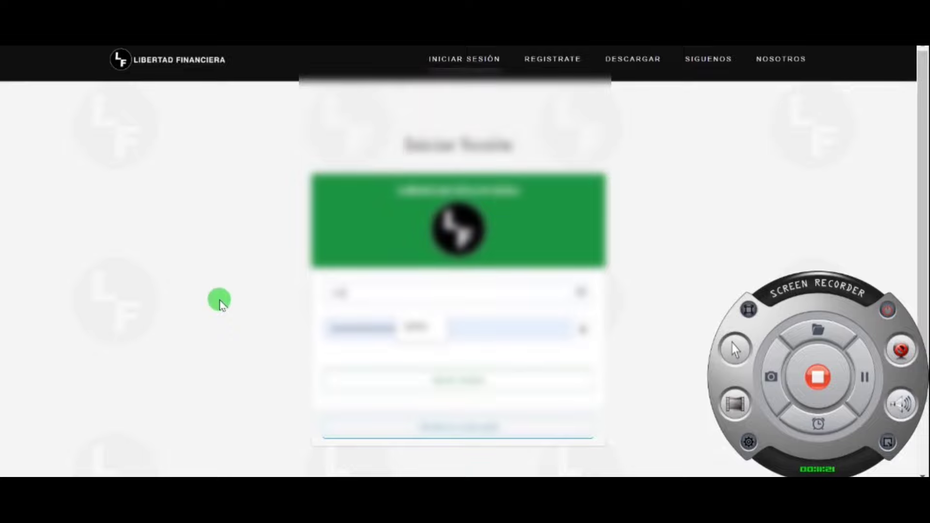
left_click(429, 339)
left_click(460, 369)
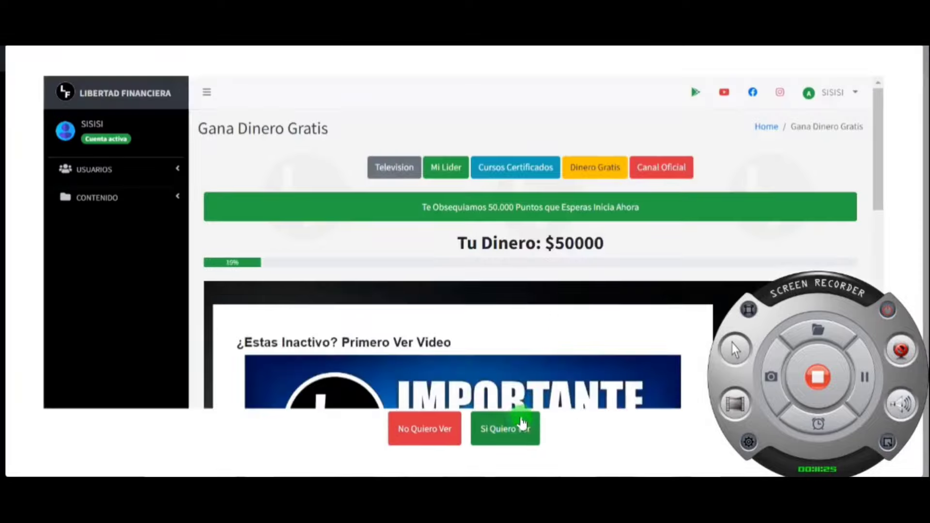
left_click(518, 425)
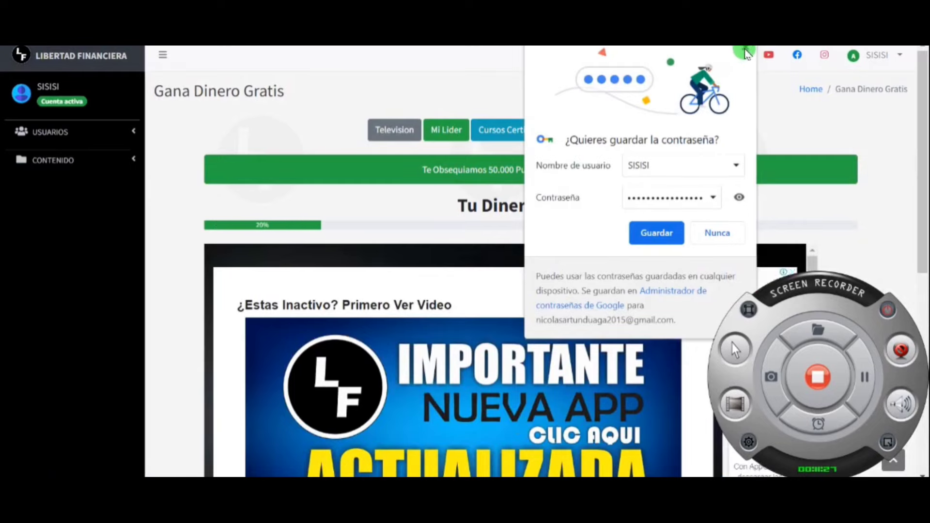
left_click(696, 102)
Open the Inicio dashboard and expand the CONTENIDO section in the sidebar
left_click(111, 60)
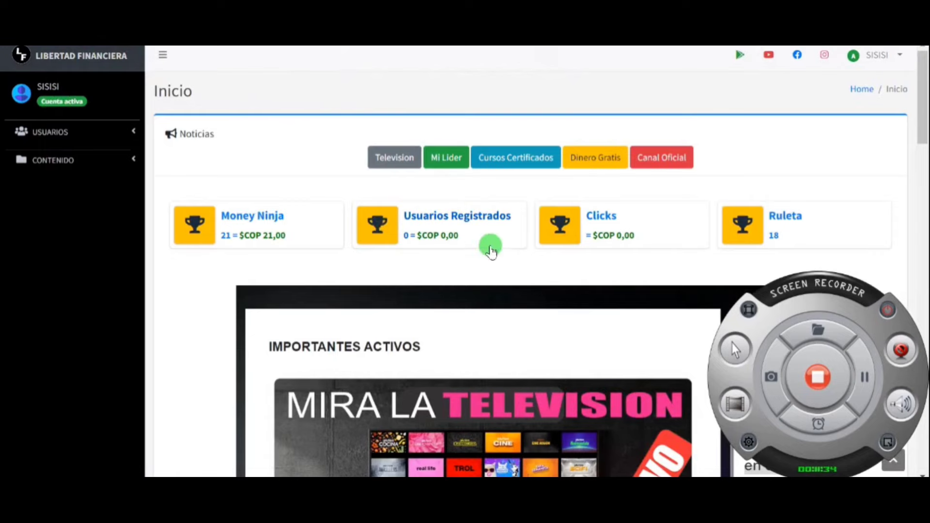
scroll(488, 244, "down", 3)
left_click(94, 137)
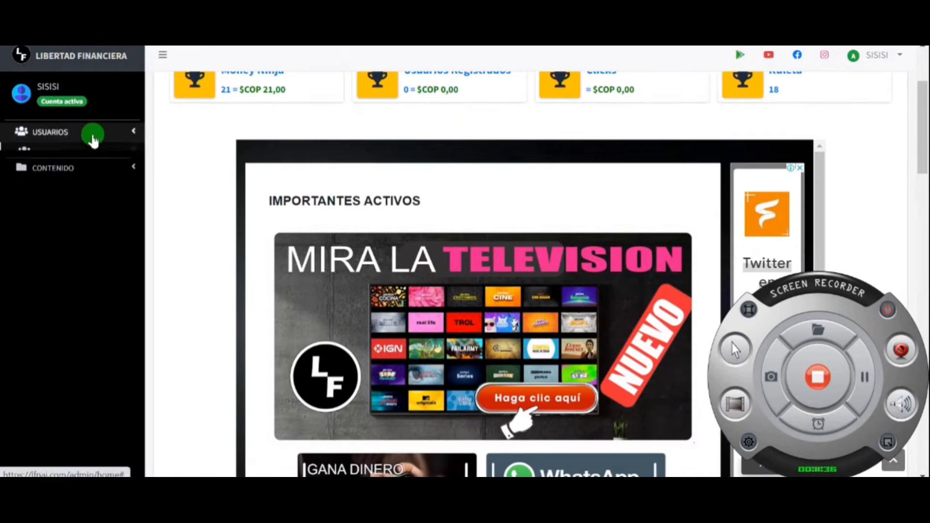
left_click(93, 137)
left_click(91, 161)
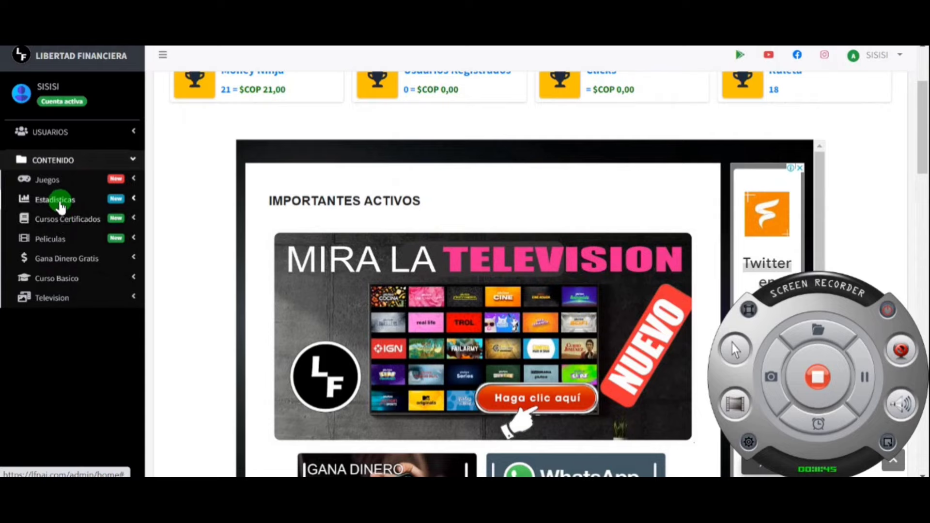
scroll(68, 204, "up", 3)
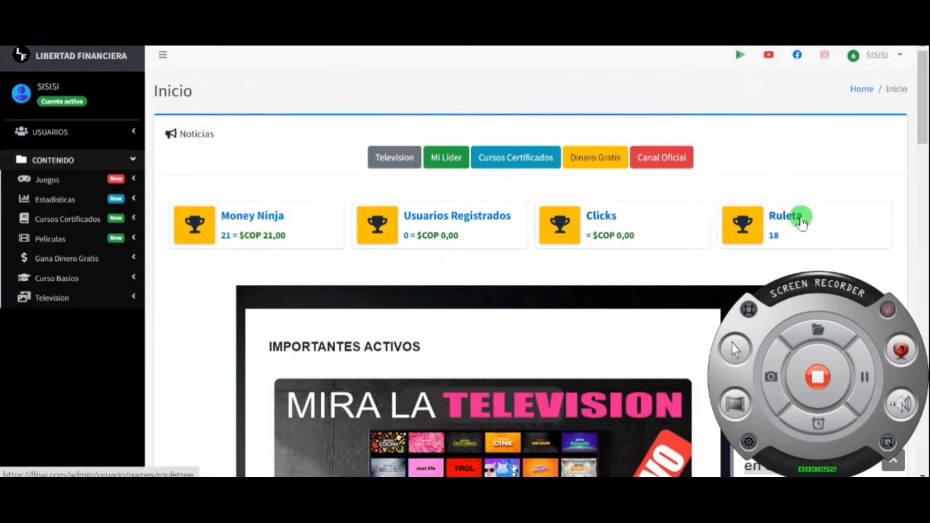
left_click(894, 451)
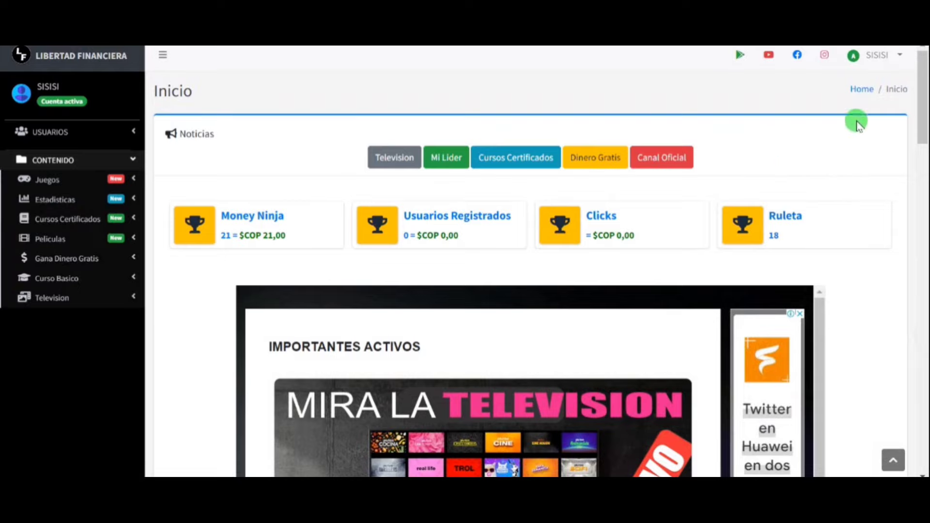
left_click(900, 58)
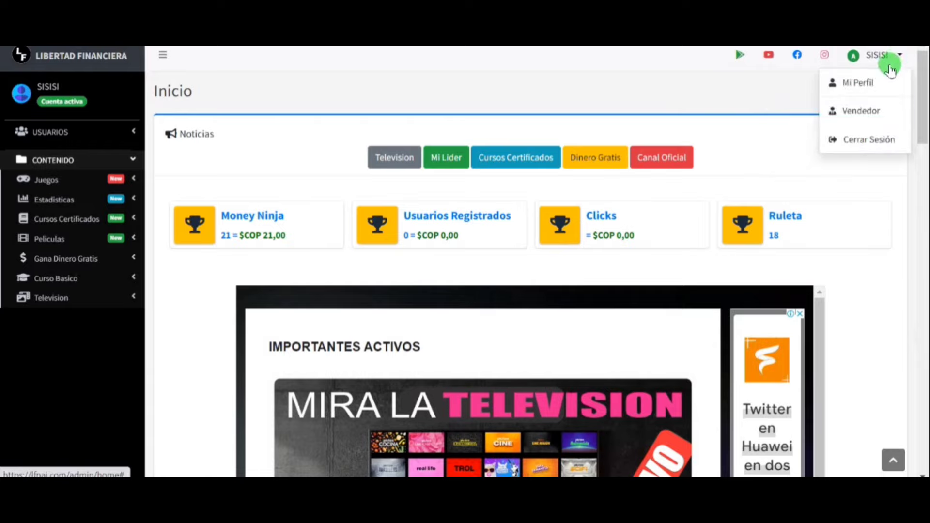
Copy the seller registration code from Mi Perfil with 'Copiar AQUÍ tú Código de Vendedor'
left_click(857, 83)
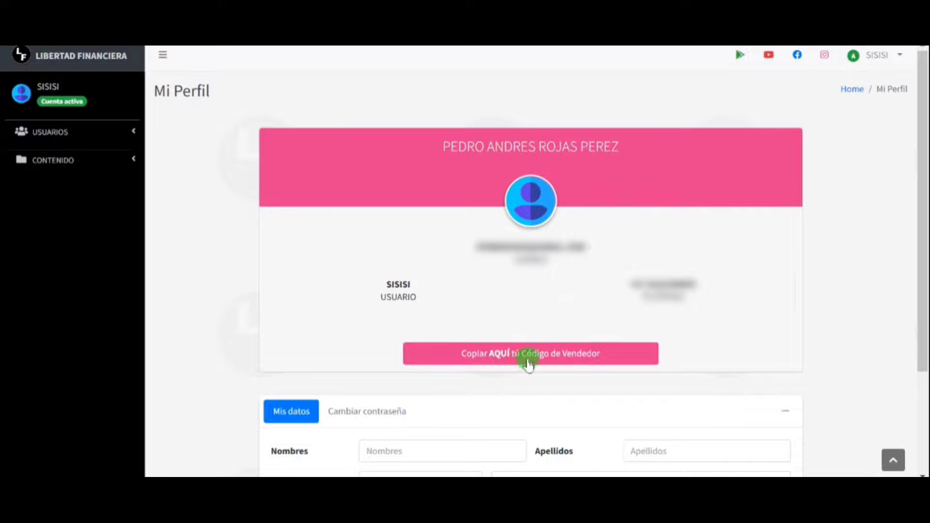
scroll(546, 360, "down", 3)
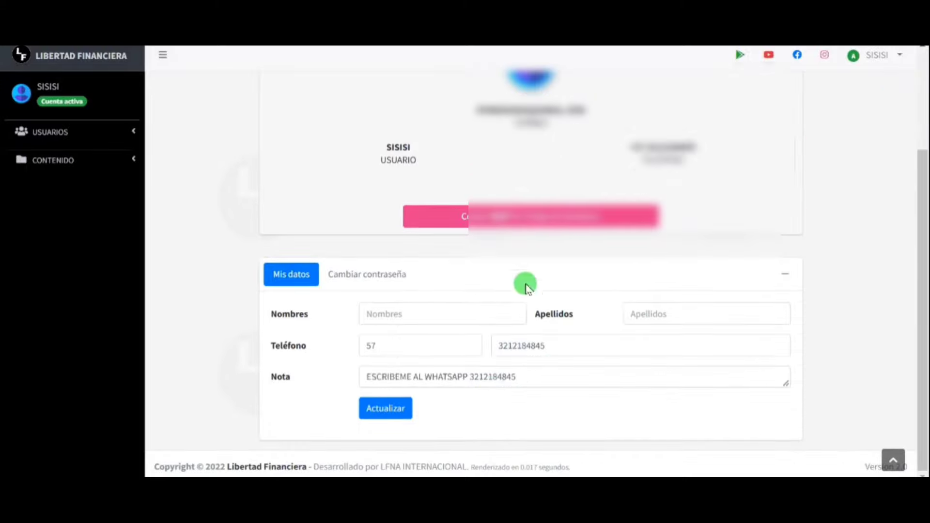
left_click(527, 217)
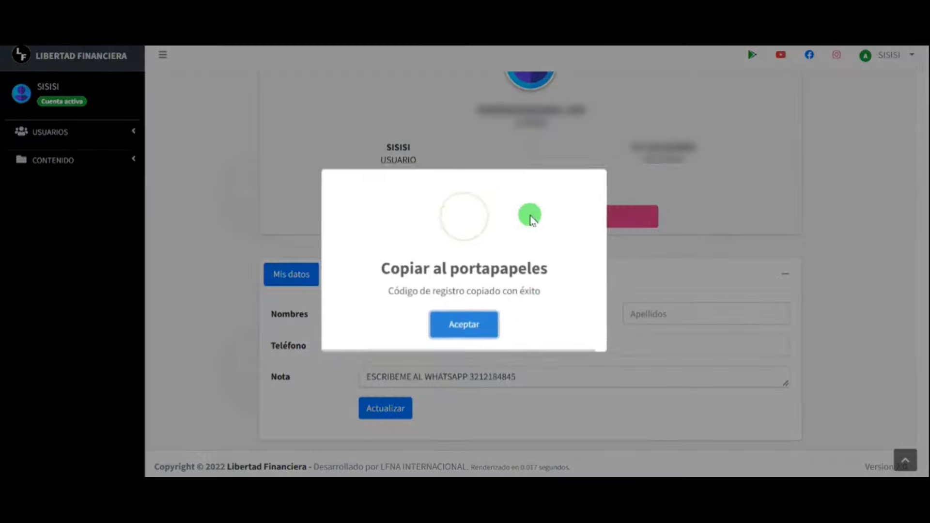
left_click(468, 328)
scroll(637, 409, "up", 3)
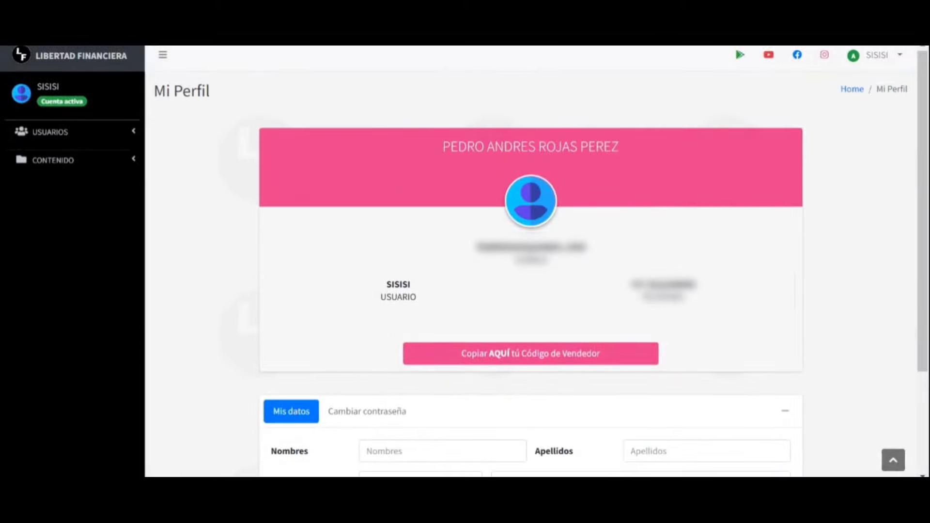
key("ctrl+t")
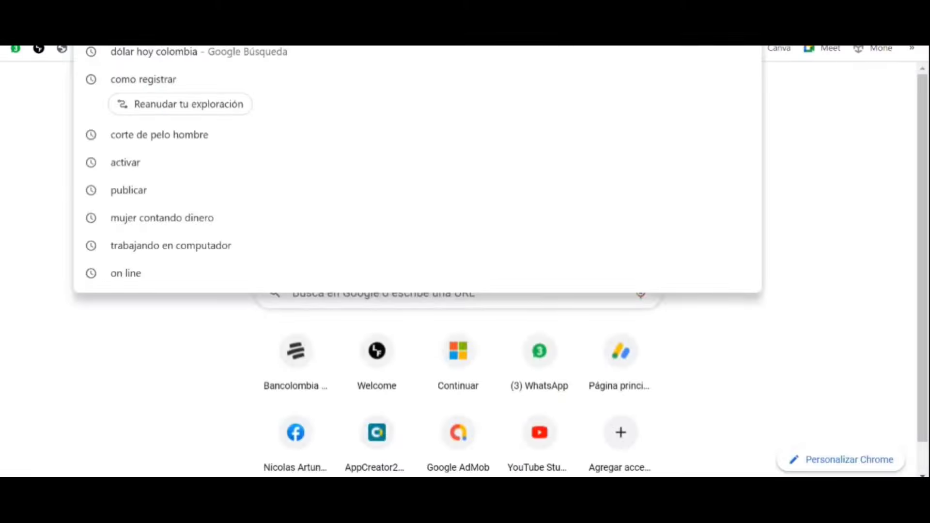
Load the pasted referral link, scroll its invitation registration page, then go back to Inicio
key("Return")
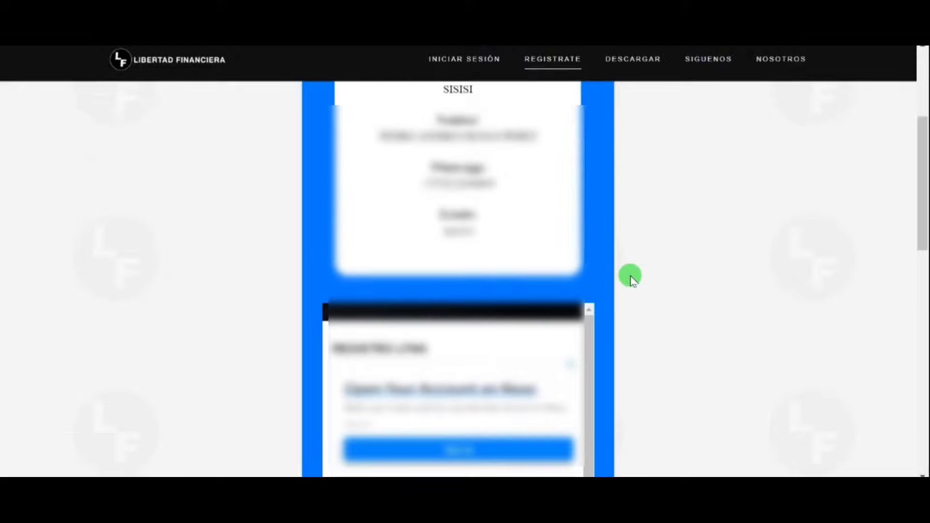
scroll(590, 295, "down", 2)
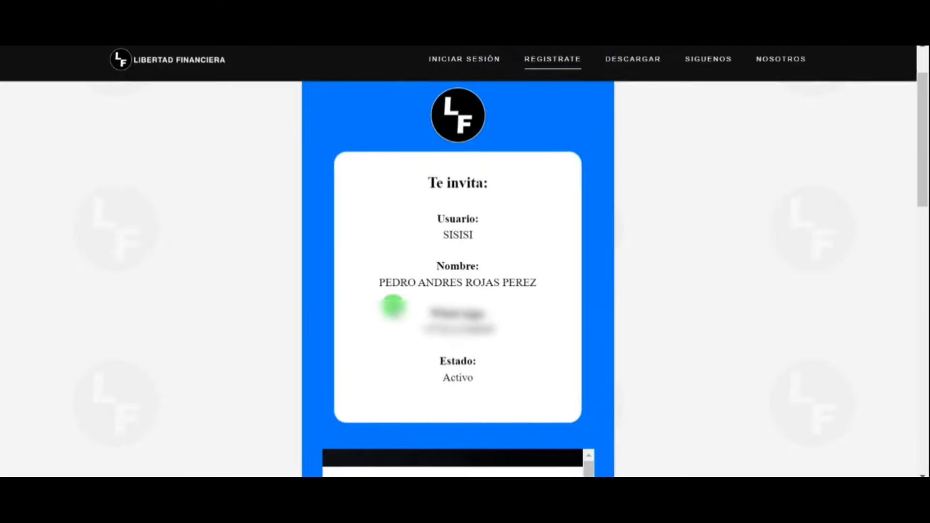
scroll(480, 330, "down", 2)
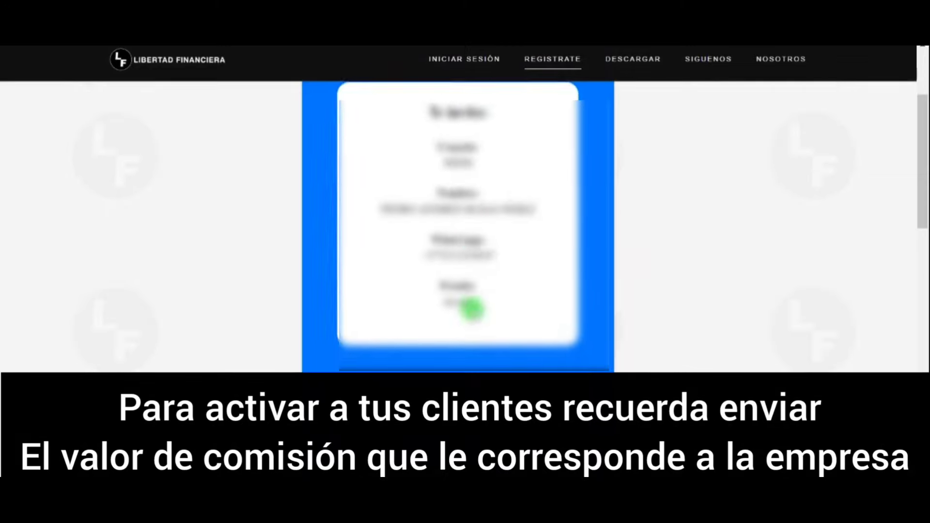
scroll(474, 334, "down", 3)
scroll(482, 326, "down", 5)
scroll(720, 321, "down", 5)
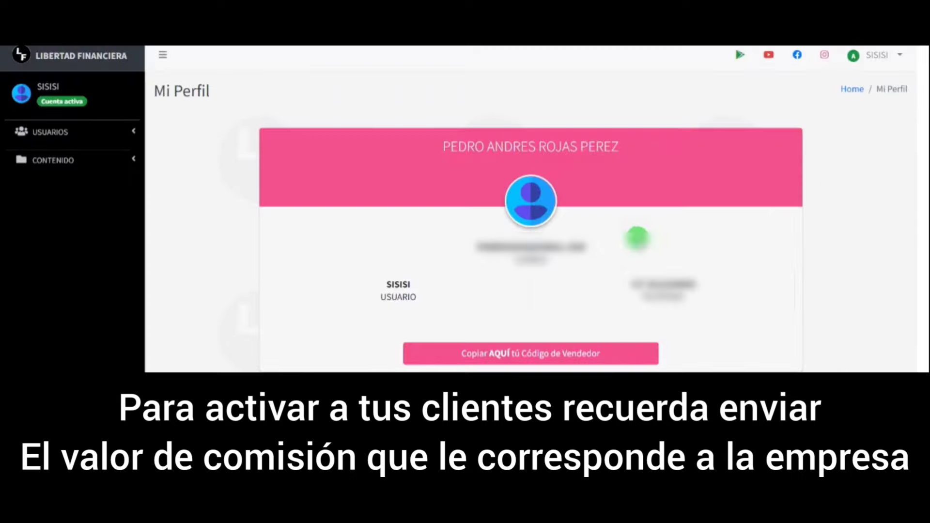
left_click(92, 58)
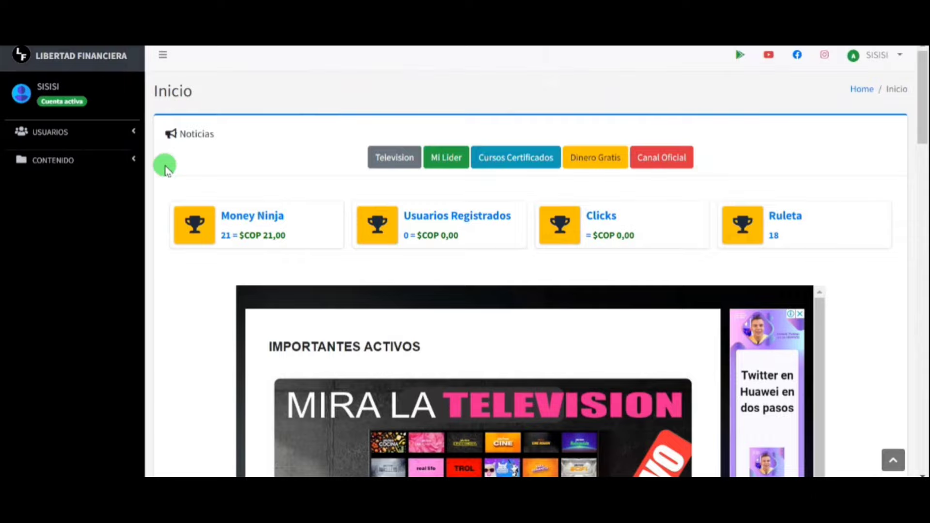
Scroll to Top Vendedores, select the activations message, and open the Top Mes Actual ranking
scroll(428, 240, "down", 15)
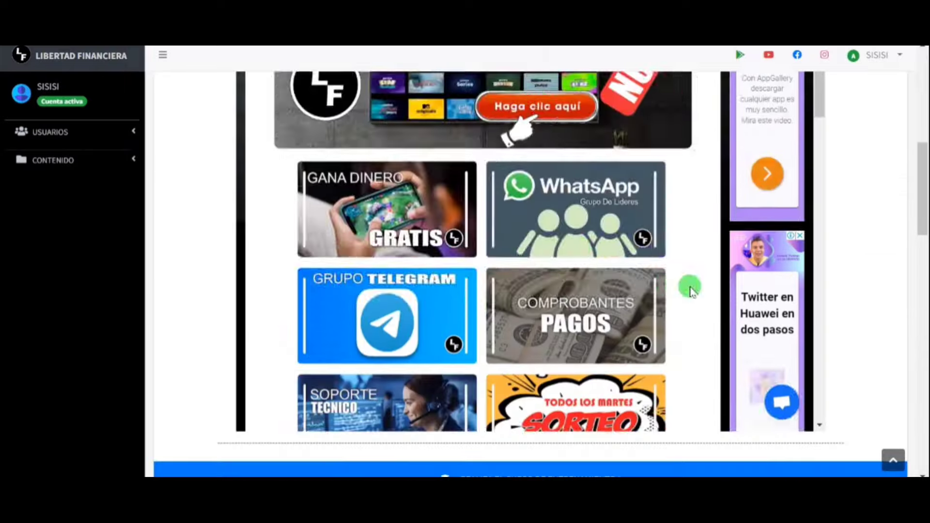
scroll(866, 247, "down", 5)
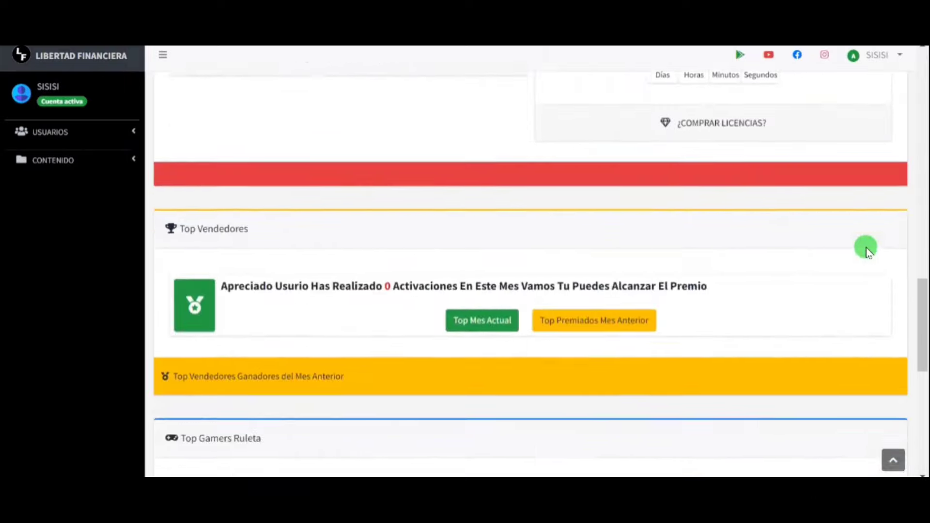
scroll(866, 247, "up", 6)
scroll(579, 322, "down", 2)
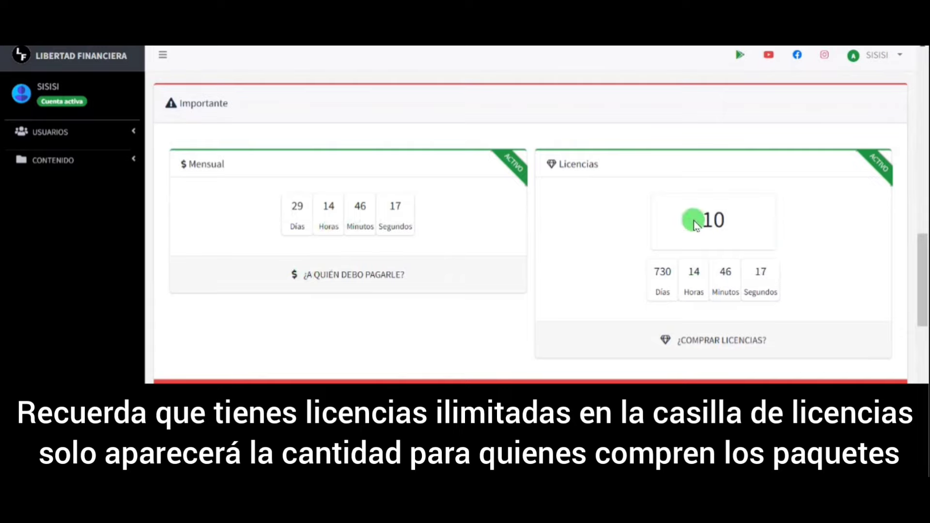
scroll(760, 273, "down", 1)
scroll(759, 272, "down", 6)
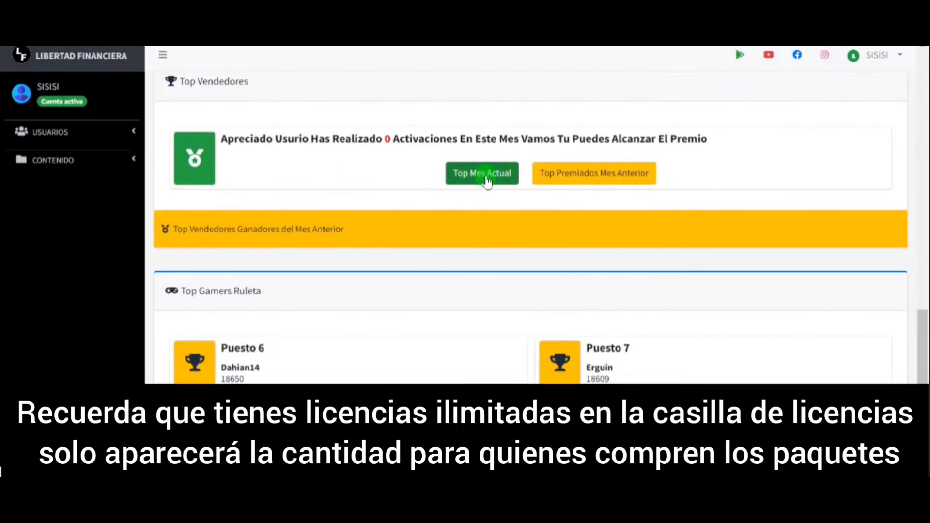
left_click_drag(222, 139, 781, 154)
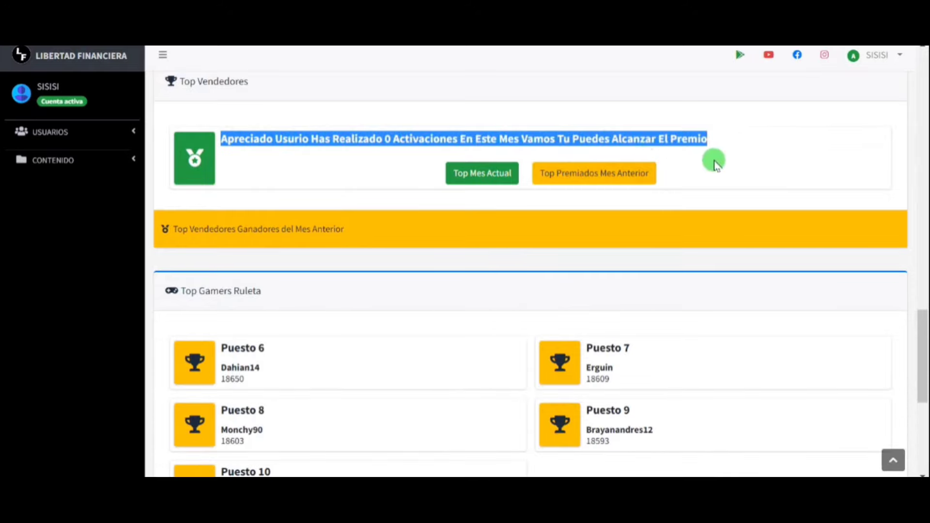
left_click(495, 184)
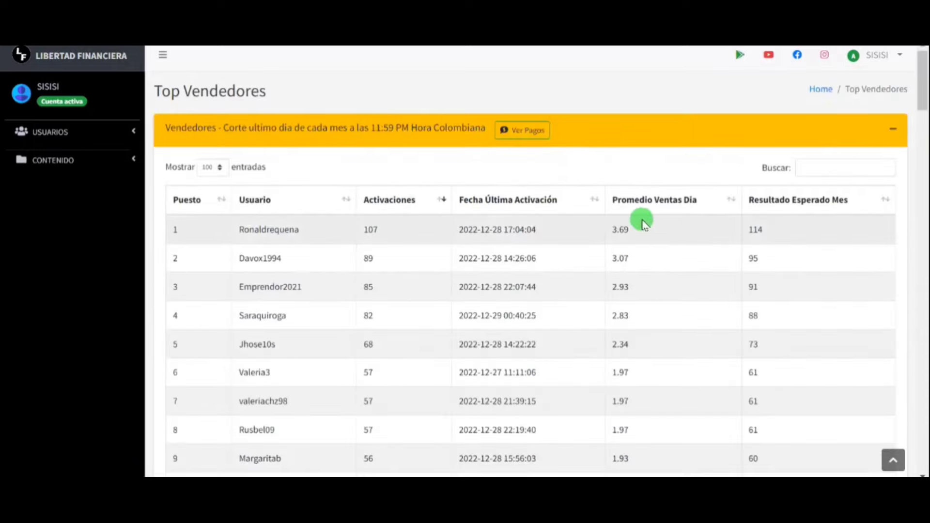
Copy the row-8 seller's username from the Top Vendedores ranking table
scroll(478, 239, "down", 2)
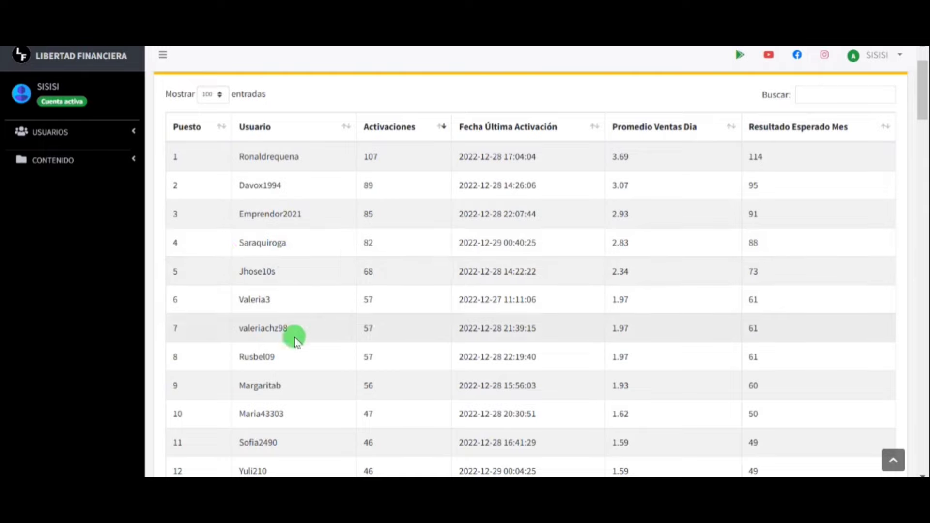
left_click_drag(284, 356, 232, 360)
right_click(247, 356)
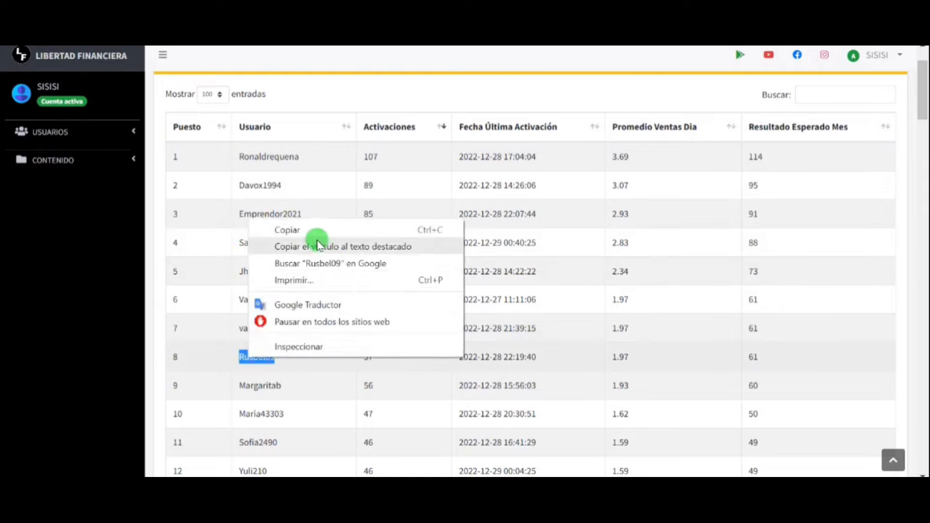
left_click(260, 232)
scroll(621, 328, "up", 2)
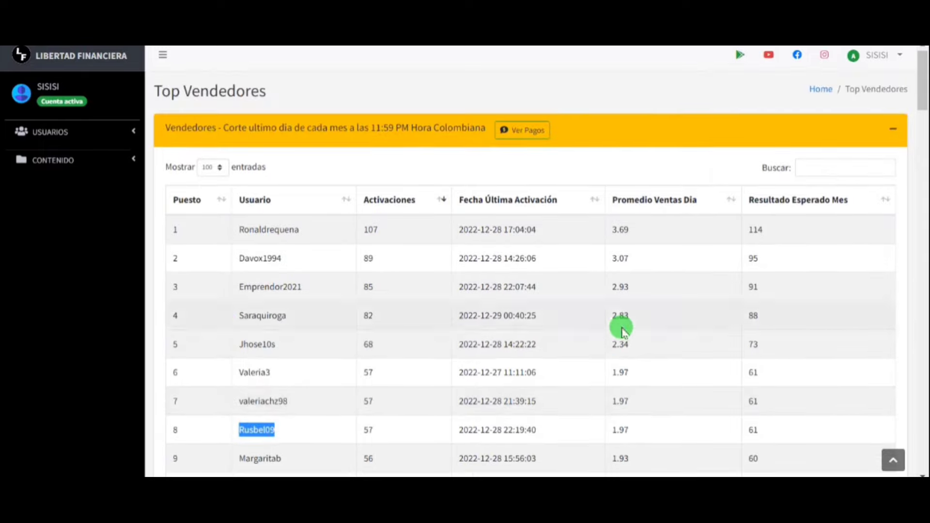
left_click(900, 57)
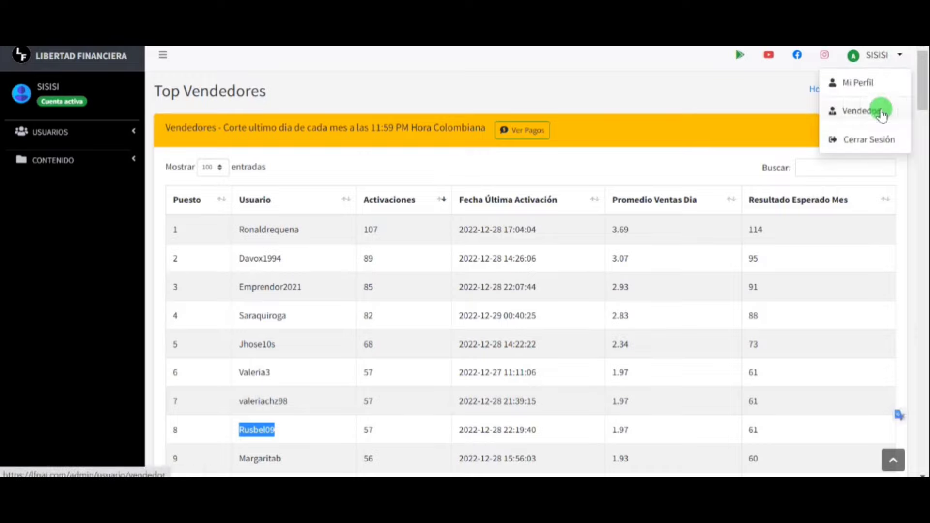
Sign out, log in with the seller account's credentials, and return to its Inicio dashboard
left_click(874, 140)
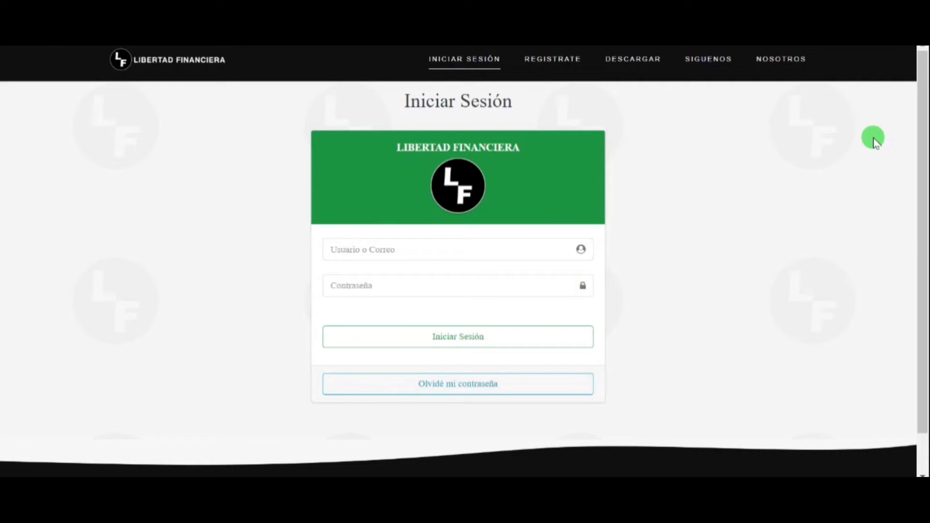
left_click(448, 264)
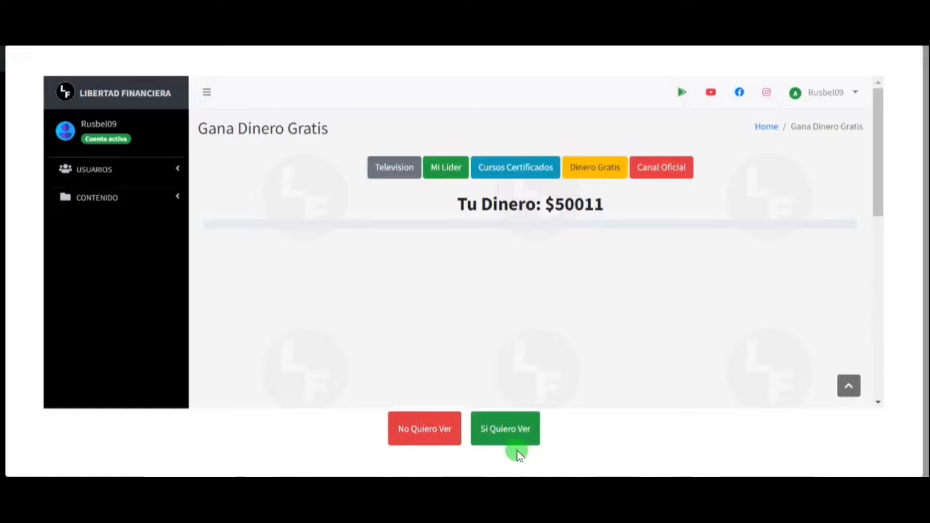
left_click(515, 436)
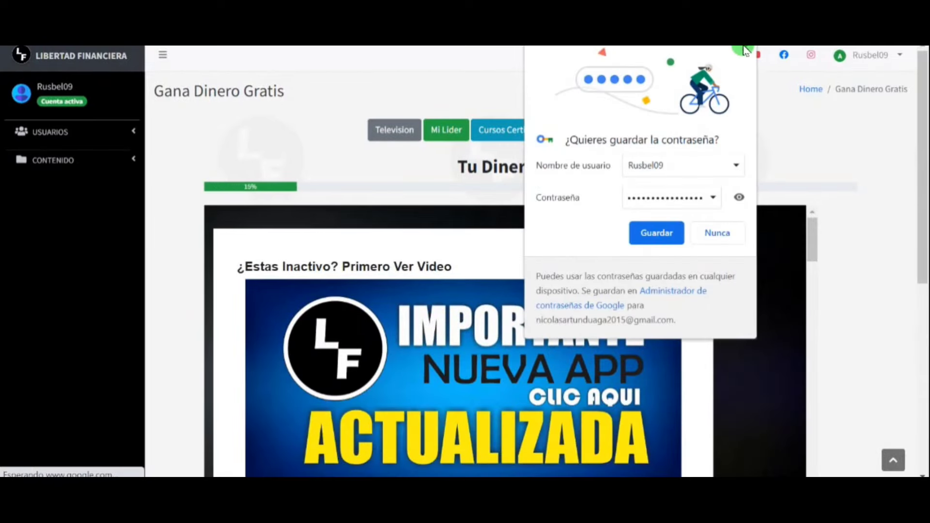
left_click(744, 45)
left_click(79, 62)
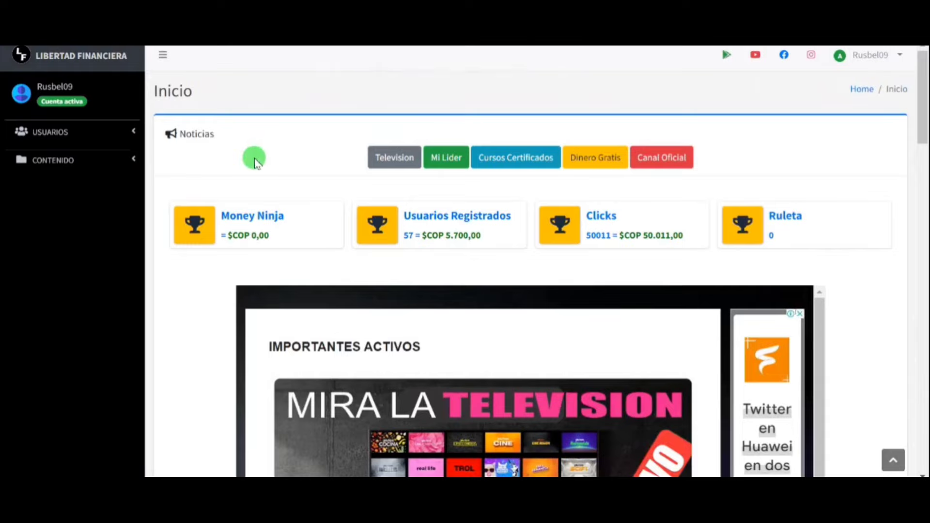
Open the Mis Clientes list under USUARIOS > Red and inspect the first client's username
left_click(134, 132)
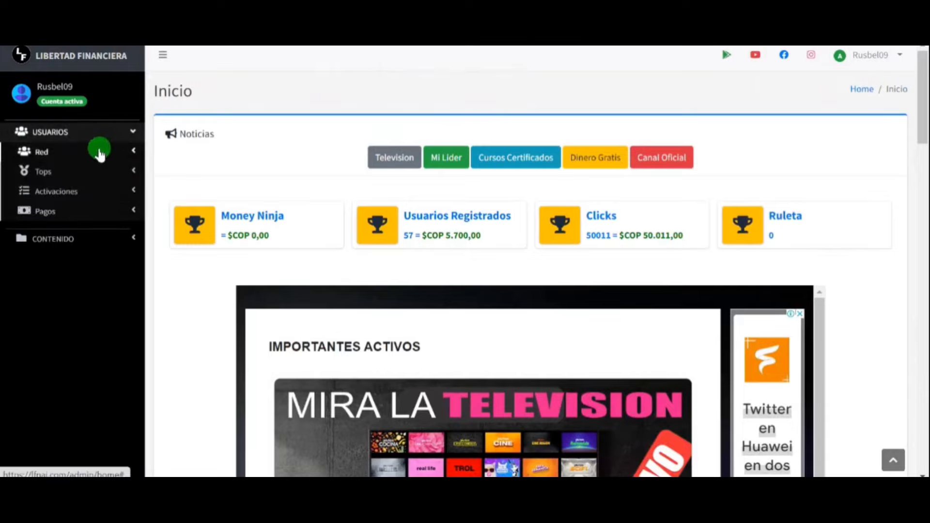
left_click(45, 151)
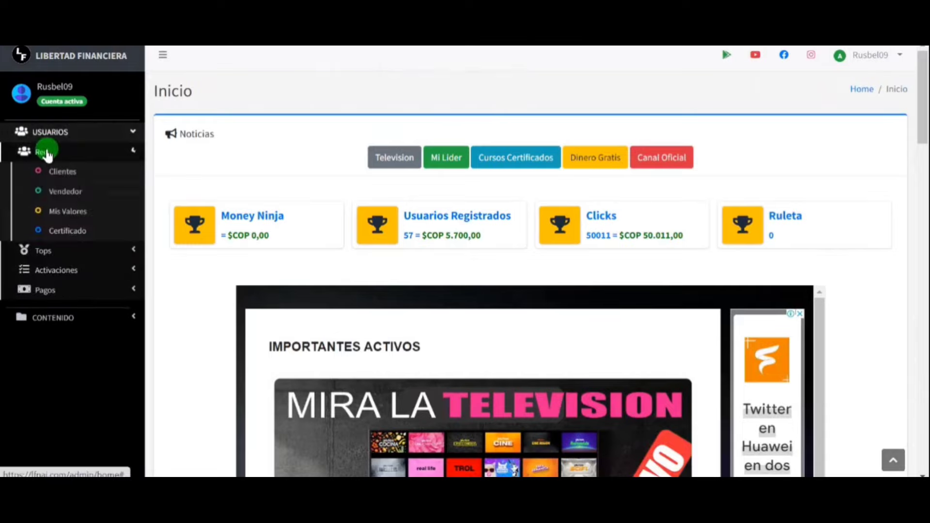
left_click(67, 173)
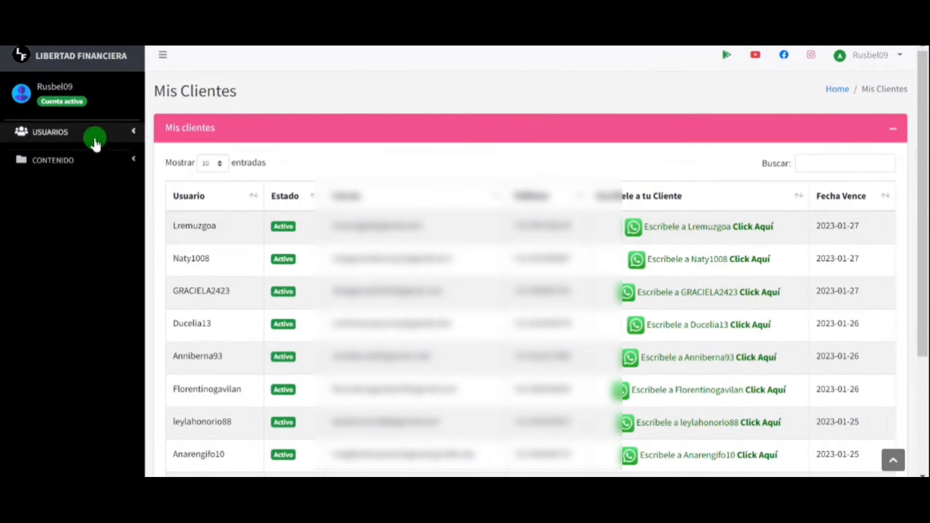
left_click(95, 138)
left_click(69, 159)
left_click(66, 174)
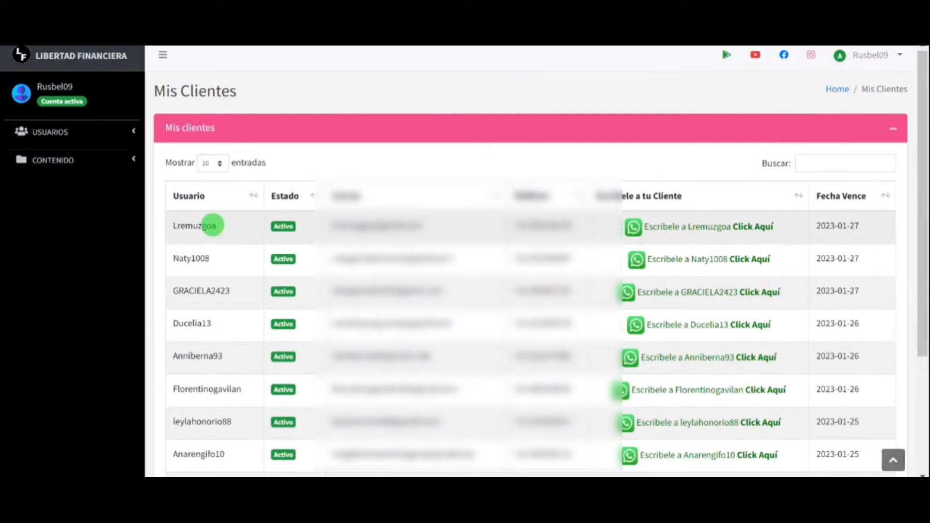
double_click(213, 225)
left_click_drag(216, 225, 197, 228)
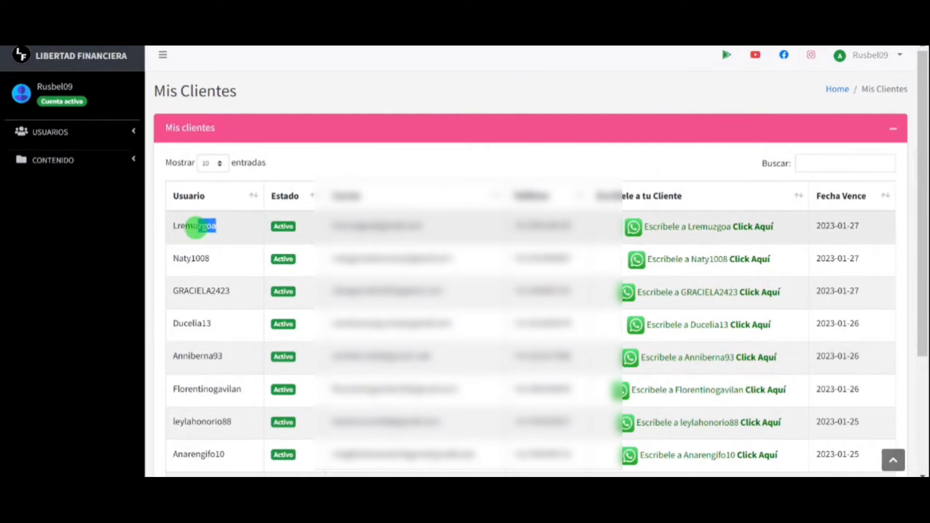
left_click(199, 244)
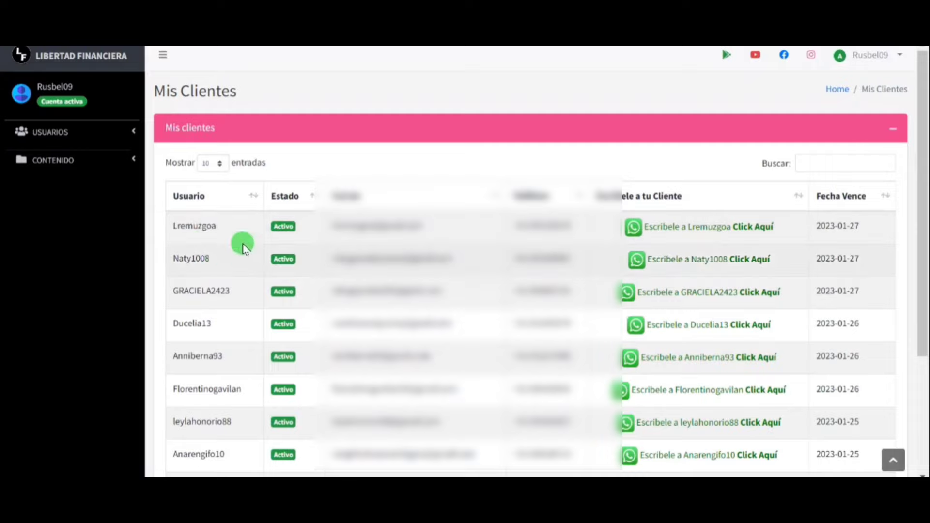
Open the Vendedor page and look over the Estado del Vendedor panel
left_click(89, 136)
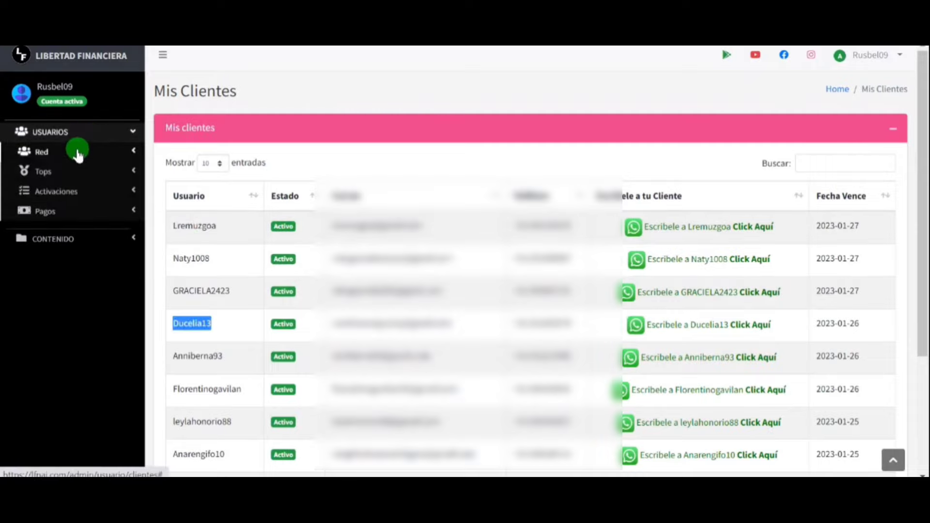
left_click(75, 150)
left_click(78, 190)
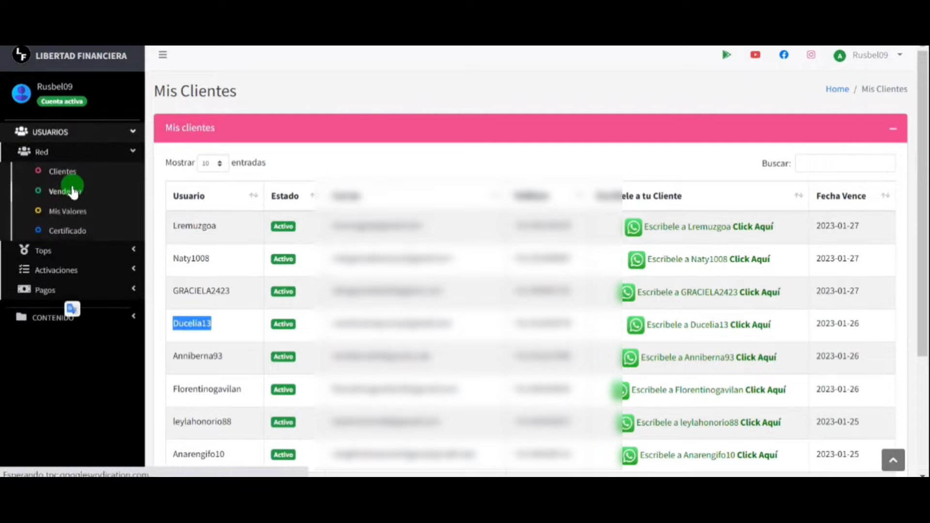
scroll(701, 303, "down", 6)
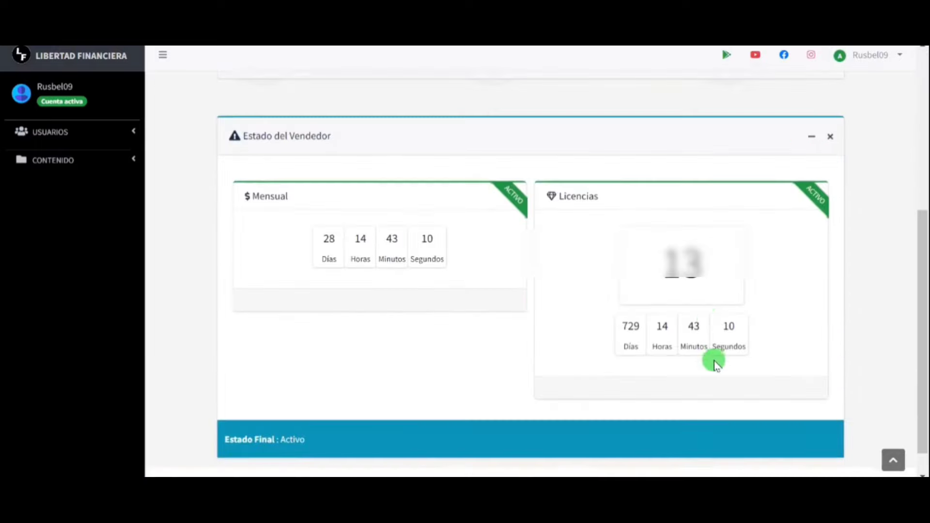
scroll(714, 361, "up", 6)
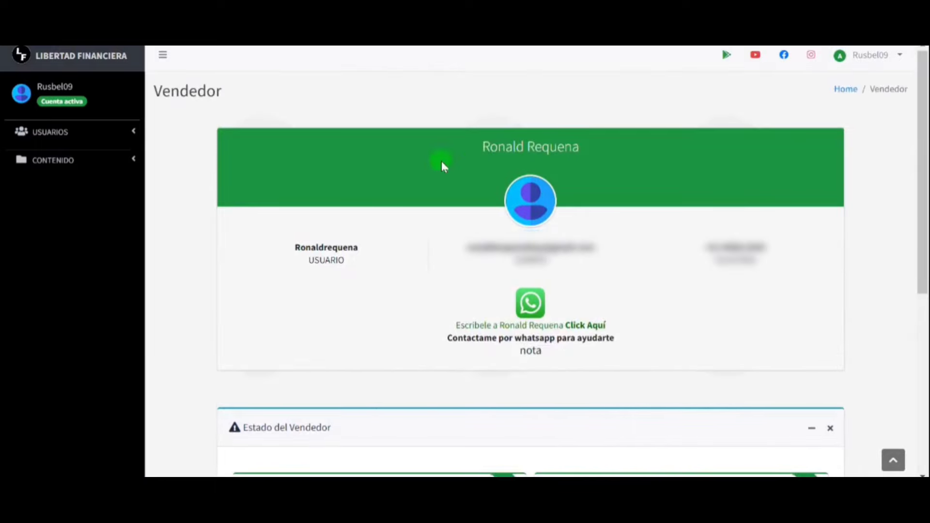
Open the Mis valores numbers page from USUARIOS > Red
left_click(108, 131)
left_click(71, 151)
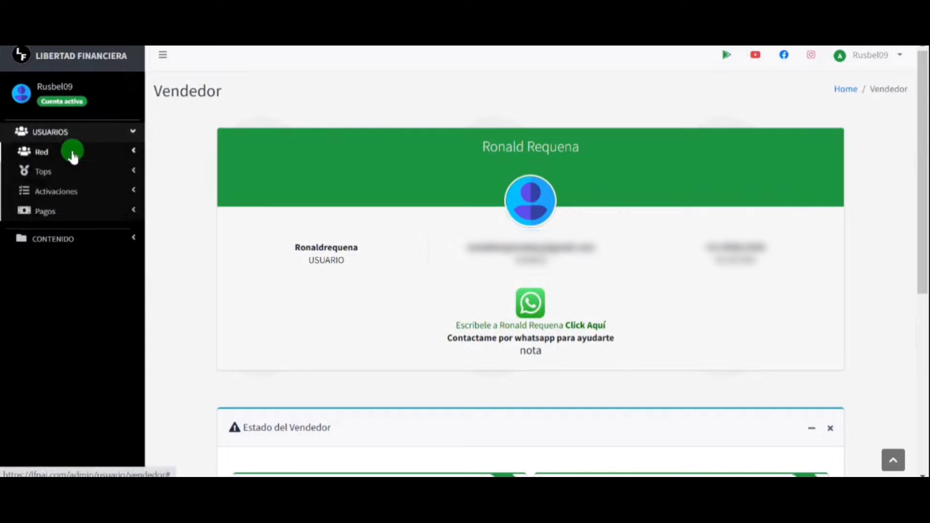
left_click(66, 212)
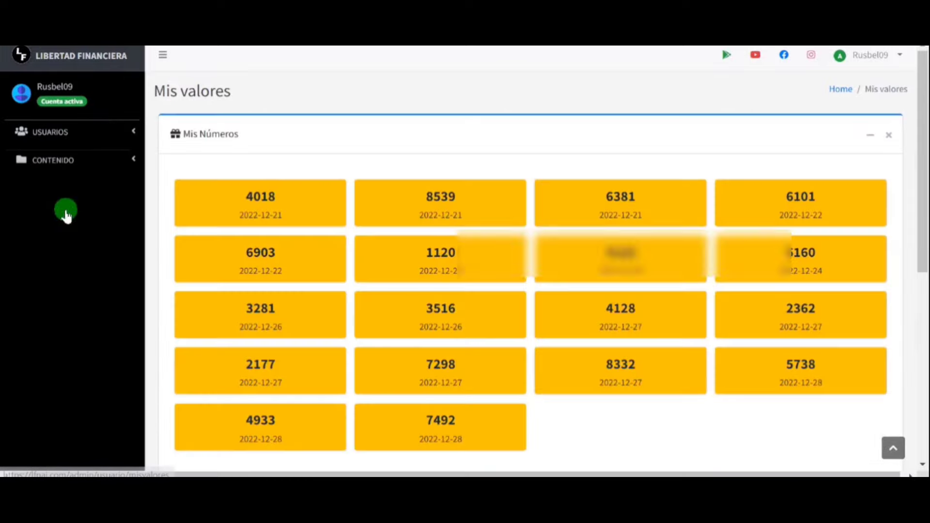
Review the Estadísticas totals for Registros, Activaciones, Activaciones Hoy and Ganancias (1710)
scroll(240, 238, "down", 8)
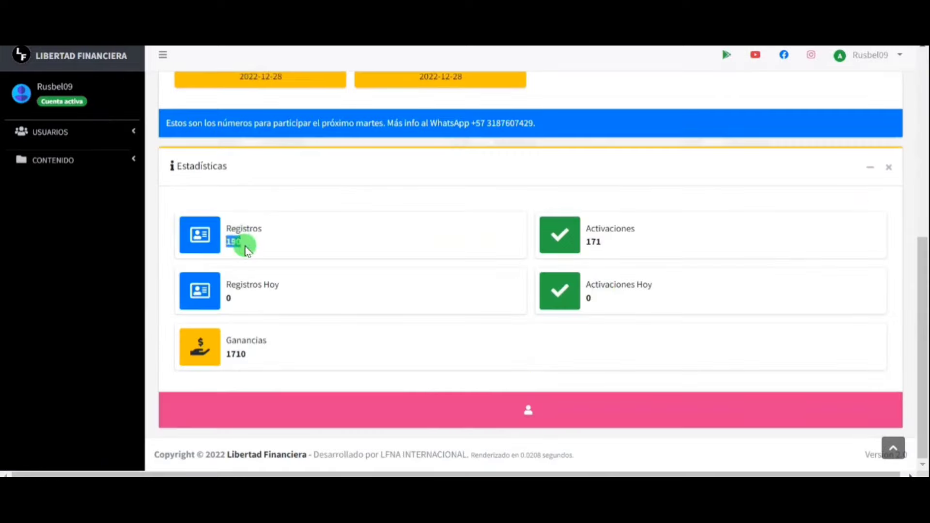
left_click(253, 246)
left_click(608, 248)
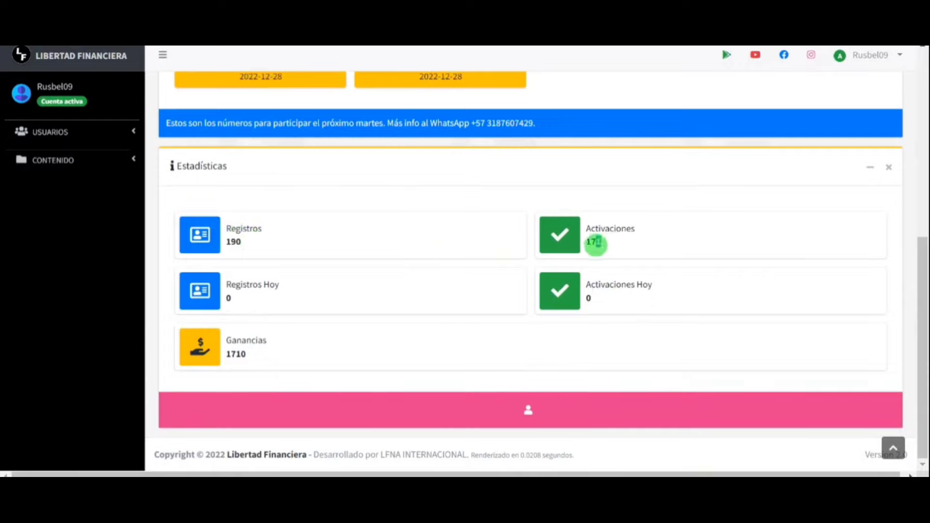
left_click(238, 305)
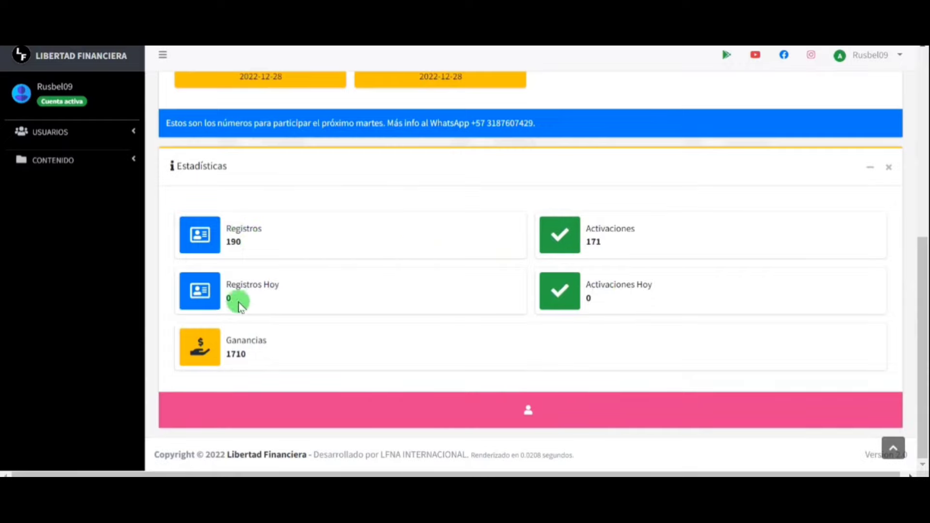
double_click(588, 299)
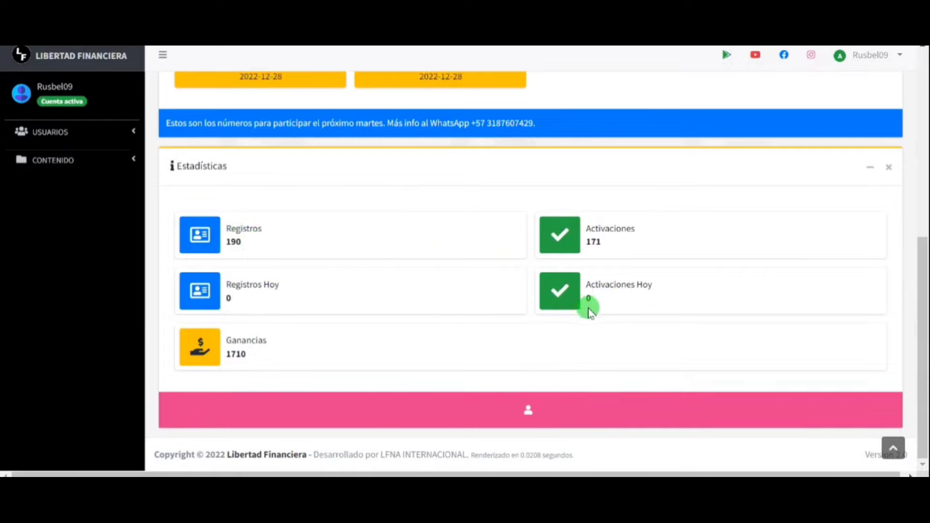
left_click(260, 349)
double_click(253, 358)
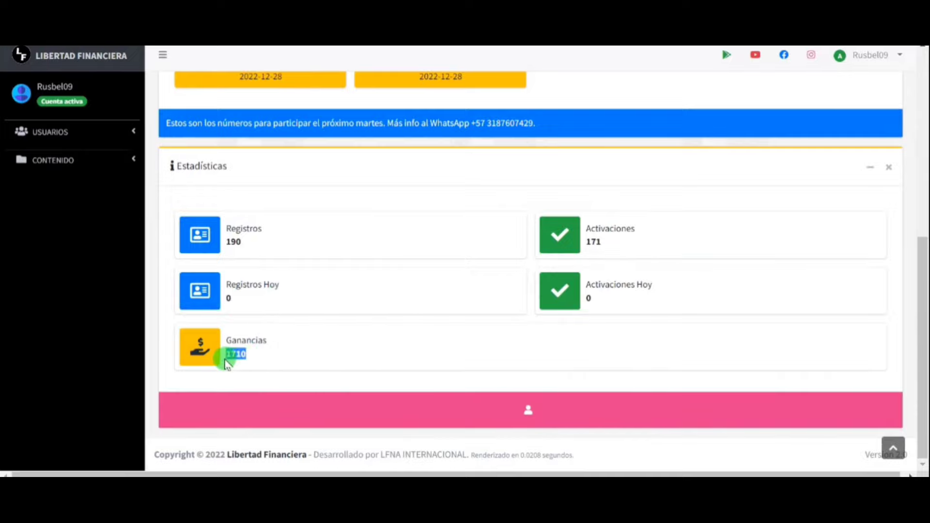
left_click(364, 330)
scroll(405, 314, "up", 3)
scroll(406, 316, "up", 5)
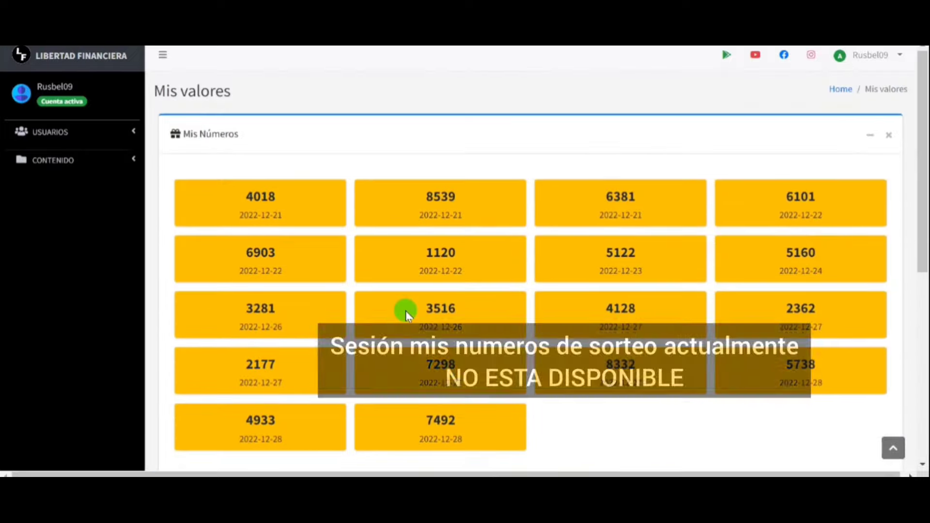
Open the Certificado request form from USUARIOS > Red
left_click(93, 129)
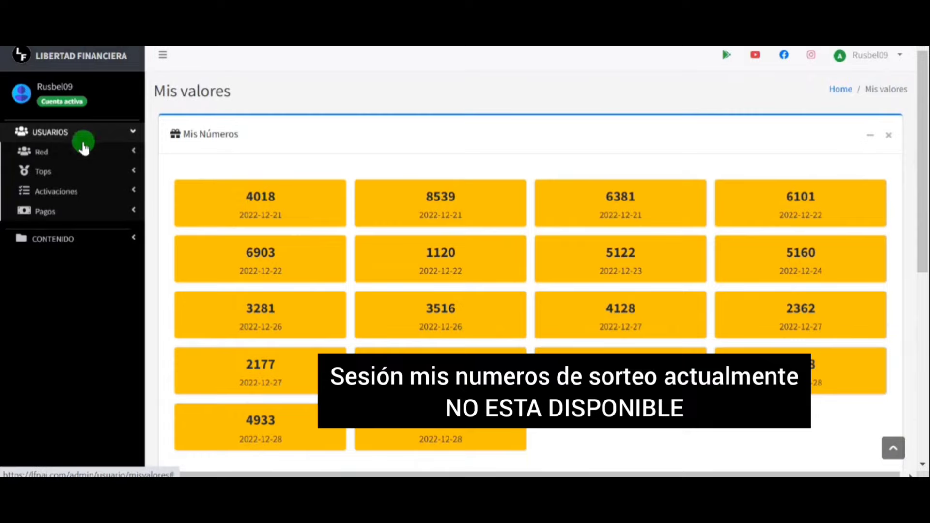
left_click(84, 149)
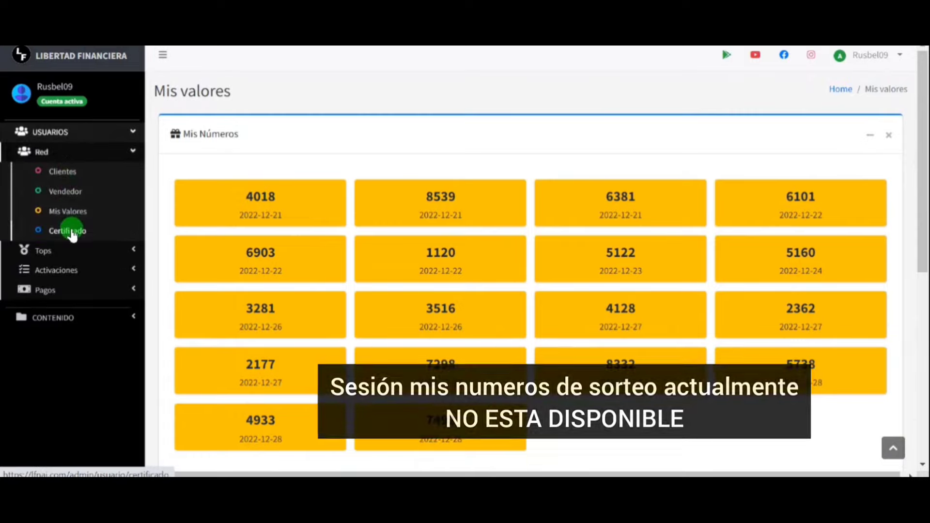
left_click(71, 232)
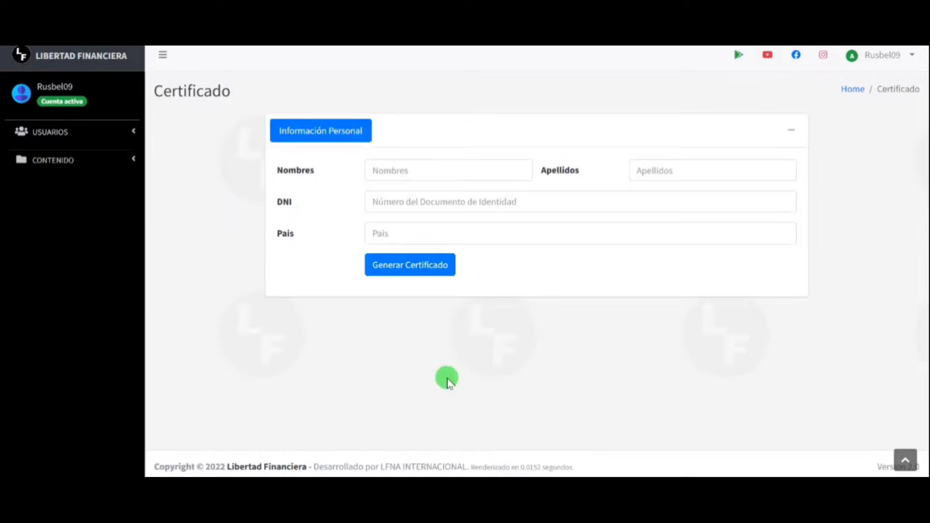
Enter the holder's first names in Nombres and surnames in Apellidos
left_click(395, 170)
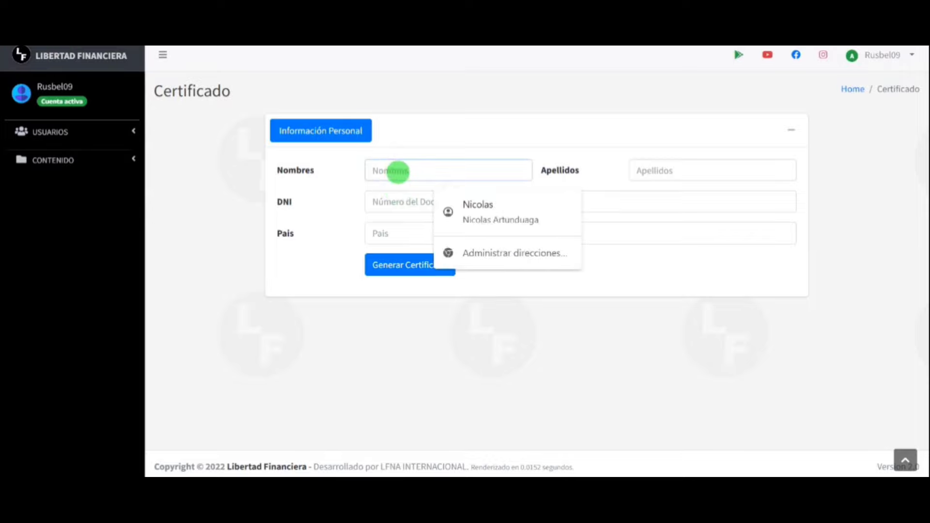
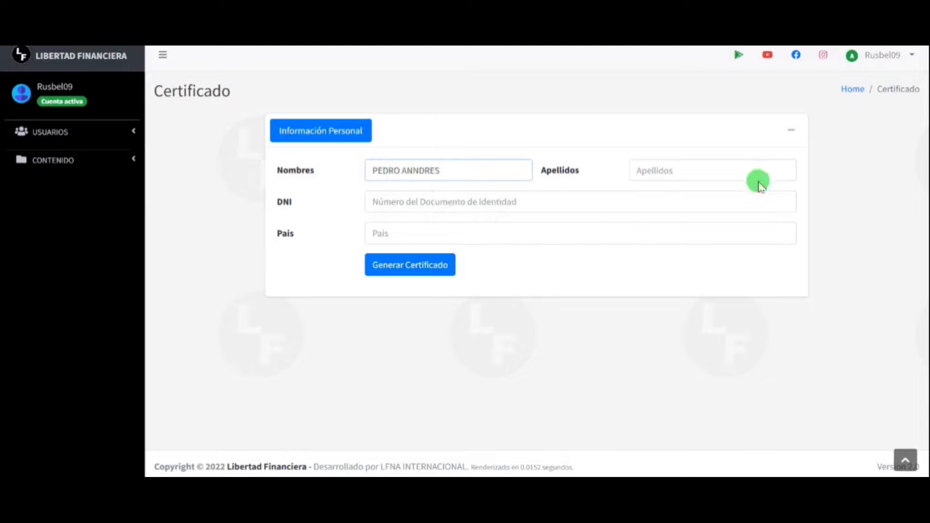
left_click(748, 178)
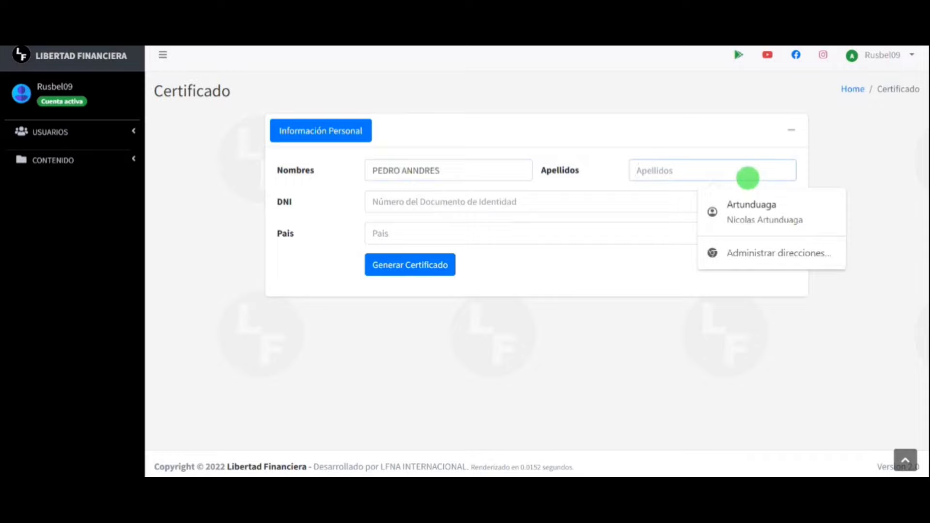
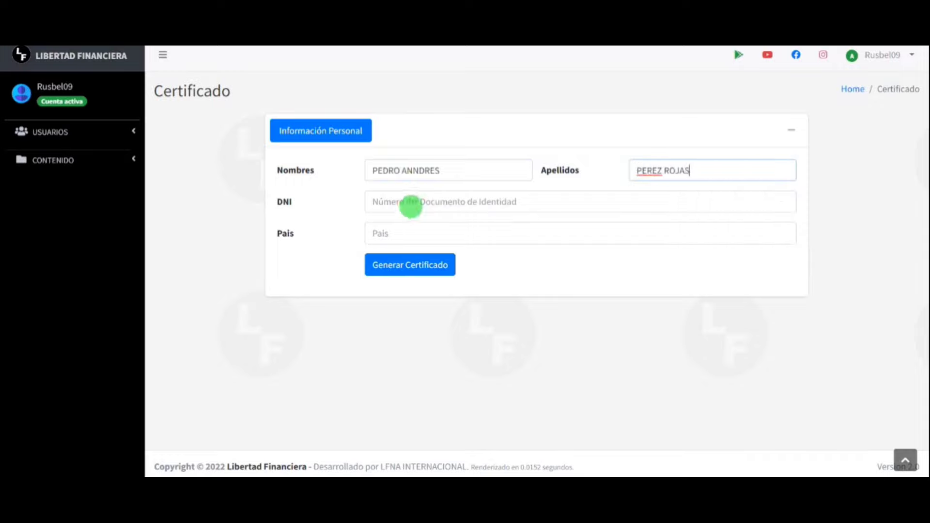
Fill the DNI field from the saved autofill and begin typing 'Ec' in Pais
left_click(410, 202)
left_click(465, 235)
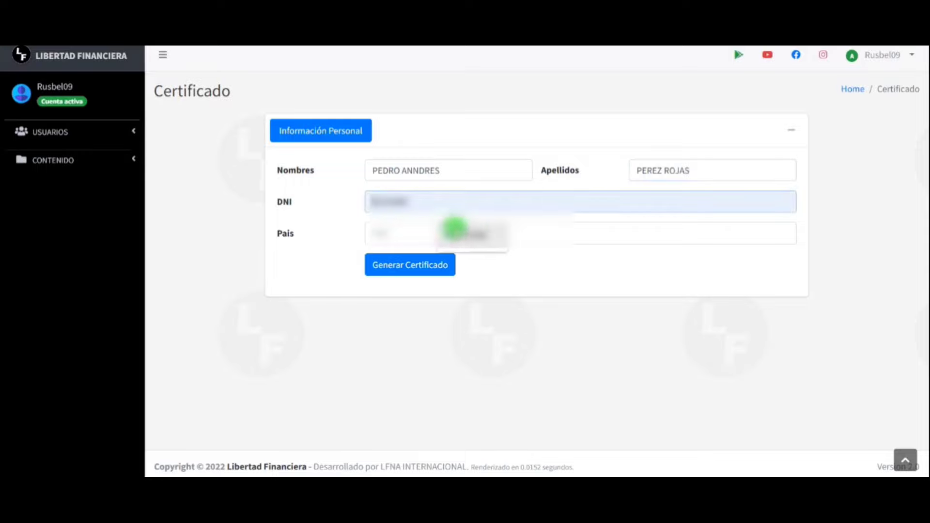
left_click(385, 237)
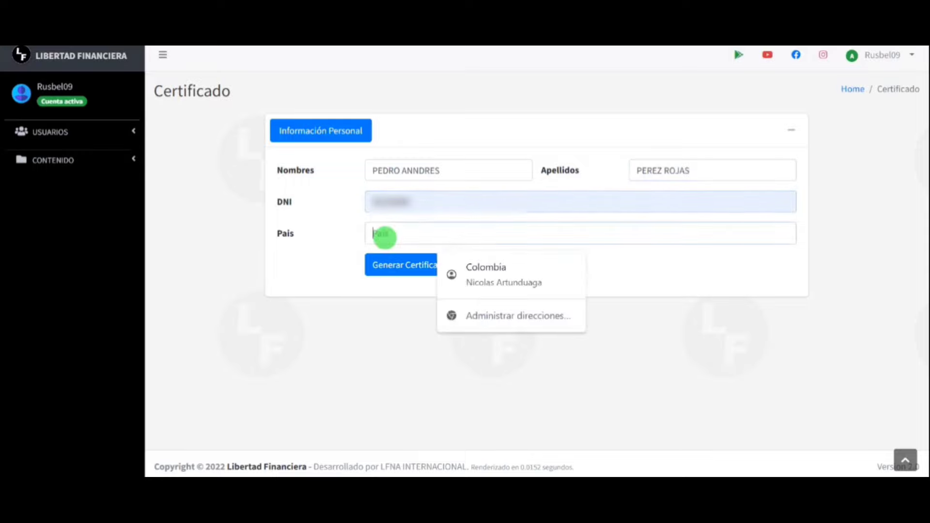
type("Ec")
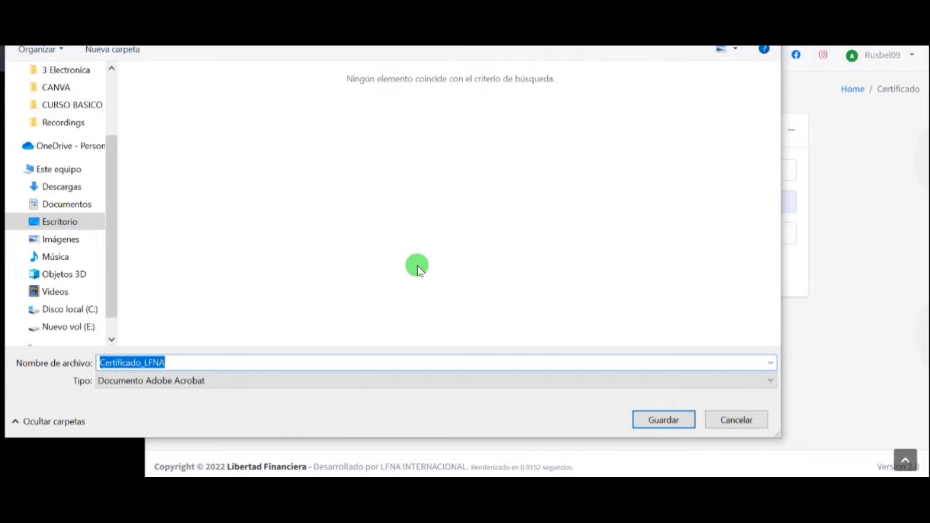
Save the certificate to Escritorio as Certificado_LFNA.pdf, then open that file from the desktop
left_click(60, 226)
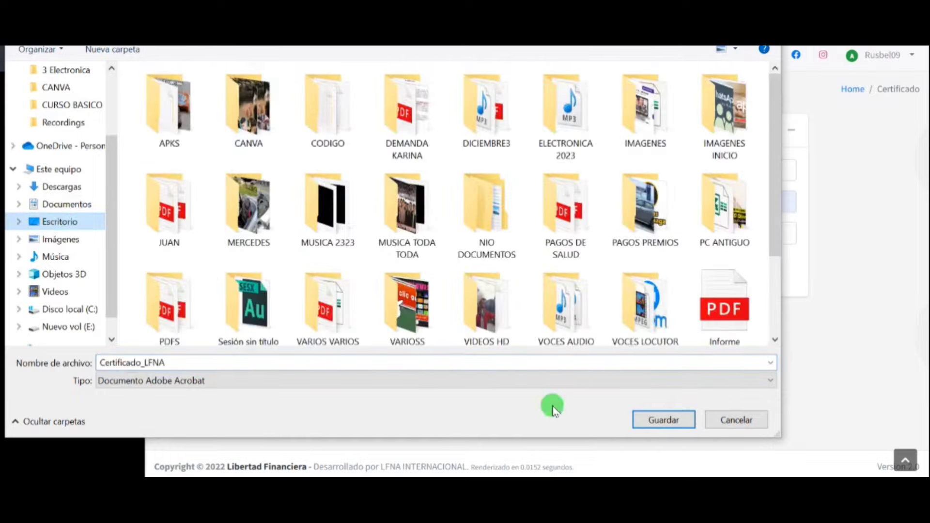
left_click(654, 422)
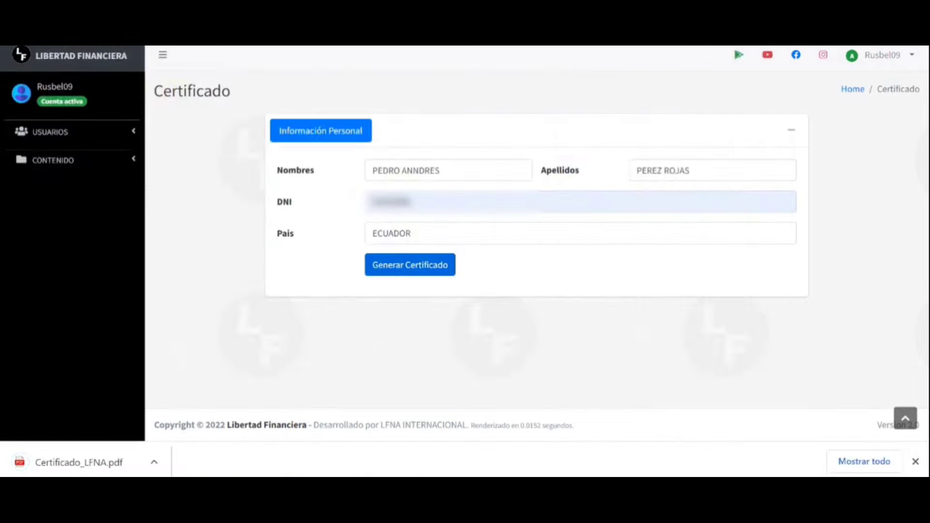
left_click(684, 301)
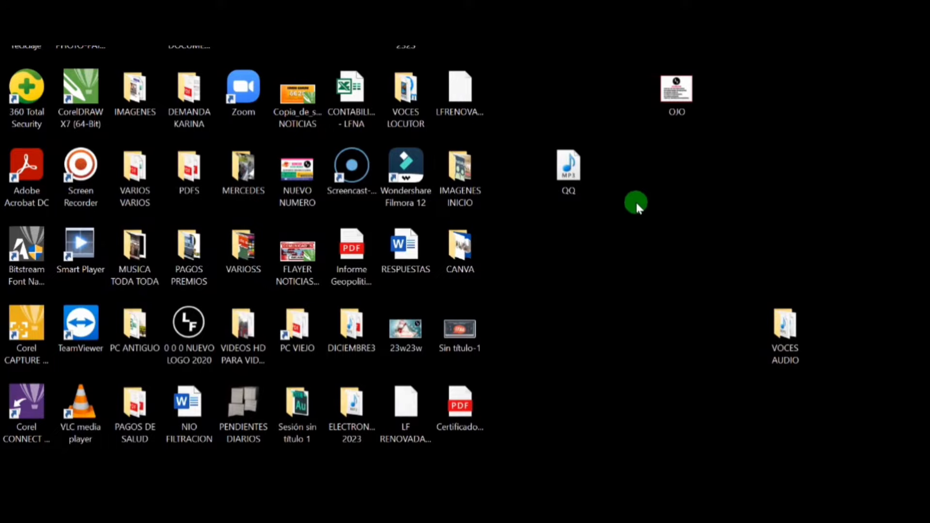
left_click(460, 407)
right_click(462, 398)
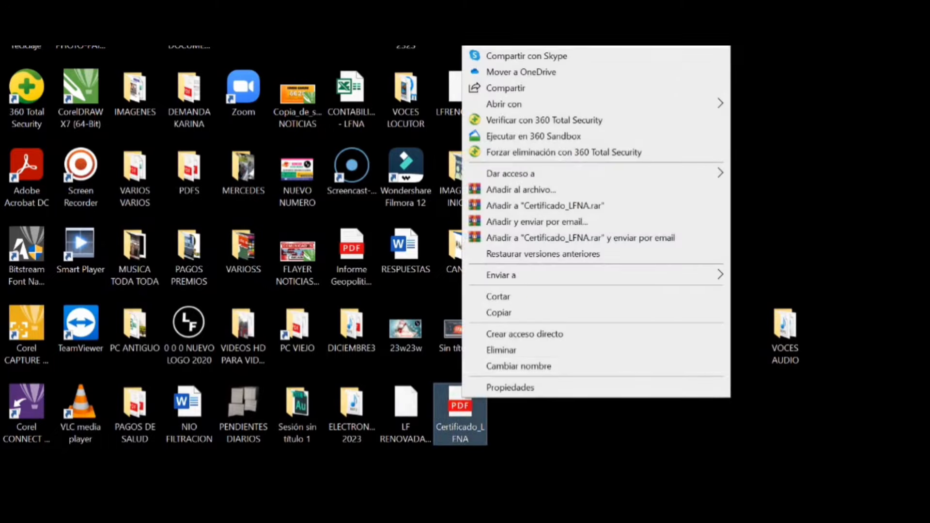
left_click(502, 55)
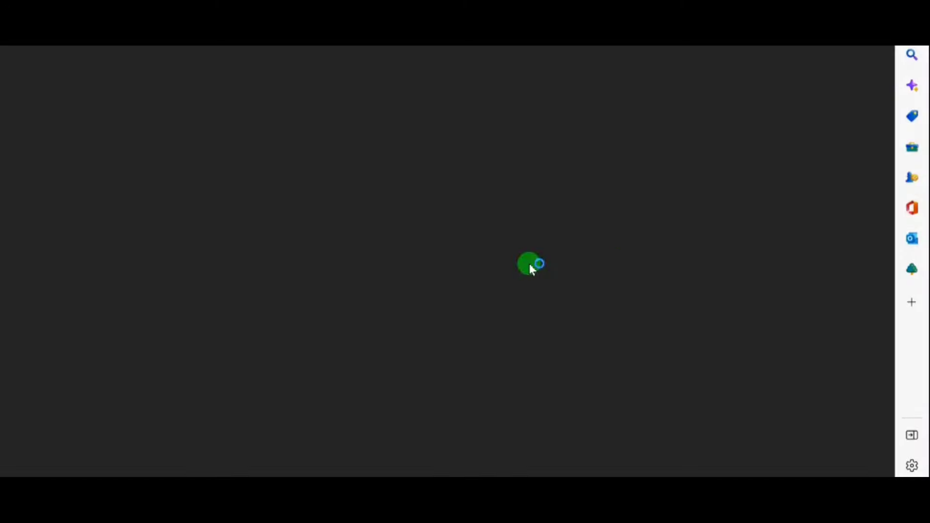